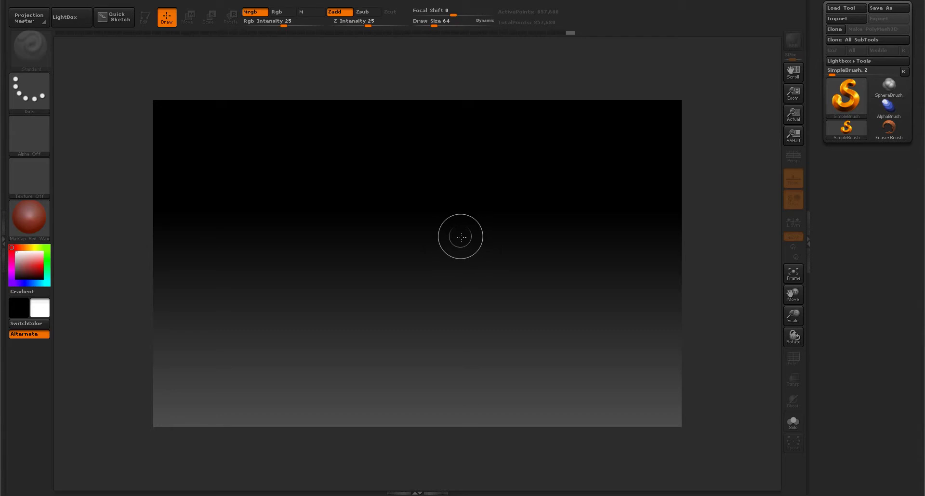
Draw a Cylinder3D primitive on the canvas, enter Edit mode and turn it to an upright side view.
left_click(851, 98)
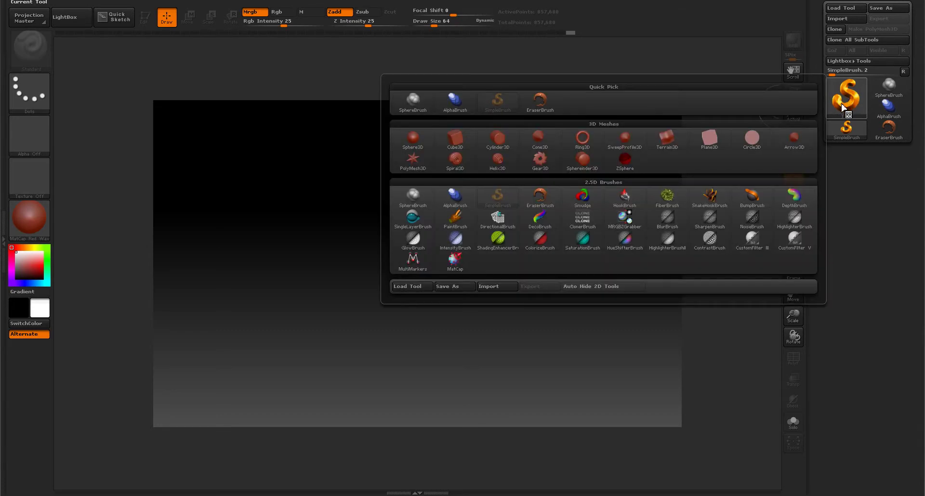
left_click(497, 145)
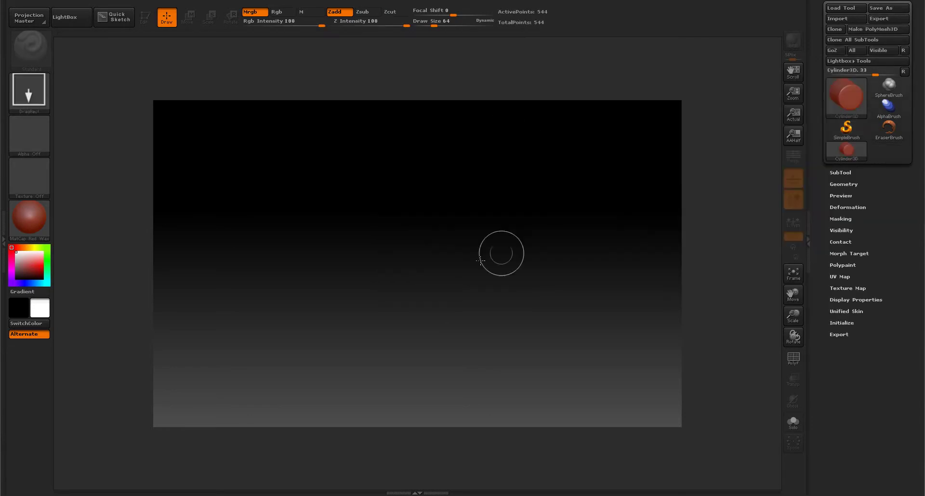
left_click_drag(415, 263, 426, 341)
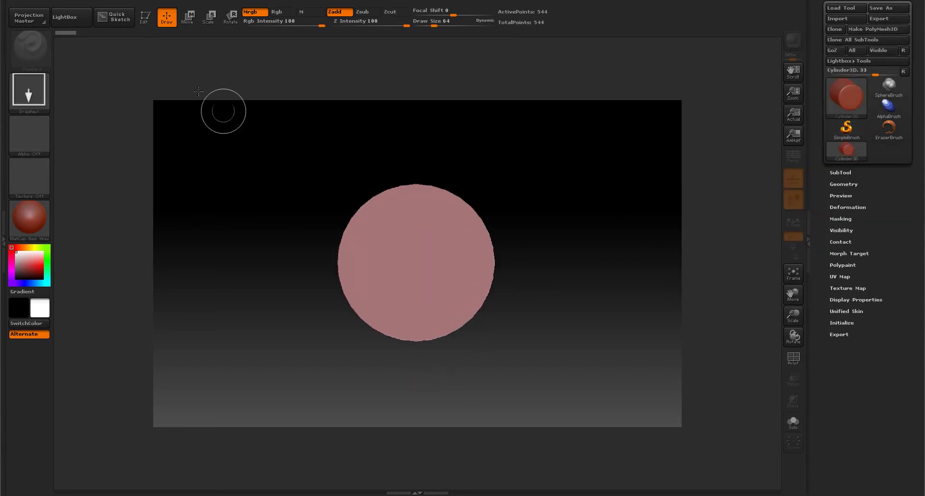
left_click(144, 17)
left_click_drag(595, 215, 586, 150)
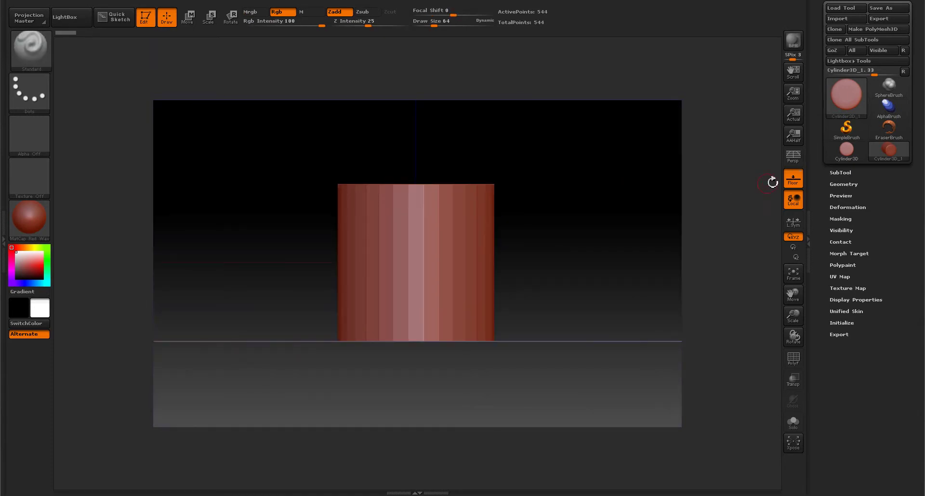
left_click_drag(559, 177, 569, 195)
Raise the cylinder's initial divisions, setting HDivide to 173 and increasing VDivide for smoother sides.
left_click(840, 323)
left_click_drag(833, 355, 903, 355)
left_click_drag(622, 224, 594, 200)
left_click_drag(635, 221, 643, 198)
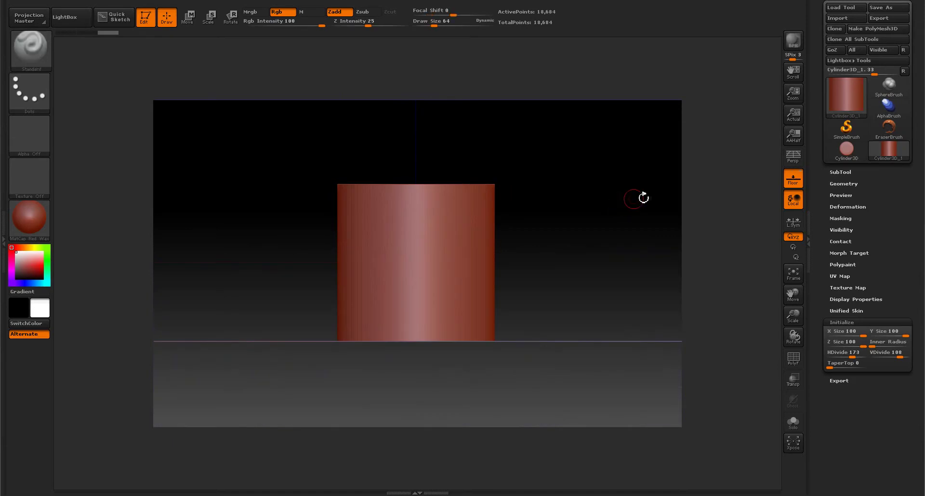
Convert the parametric cylinder into an editable PolyMesh3D.
left_click(861, 28)
left_click_drag(625, 179, 619, 209)
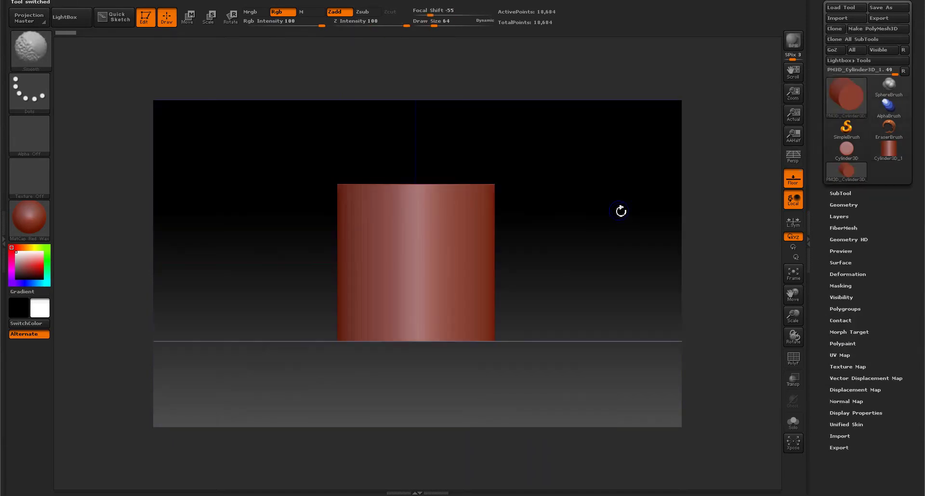
left_click(832, 193)
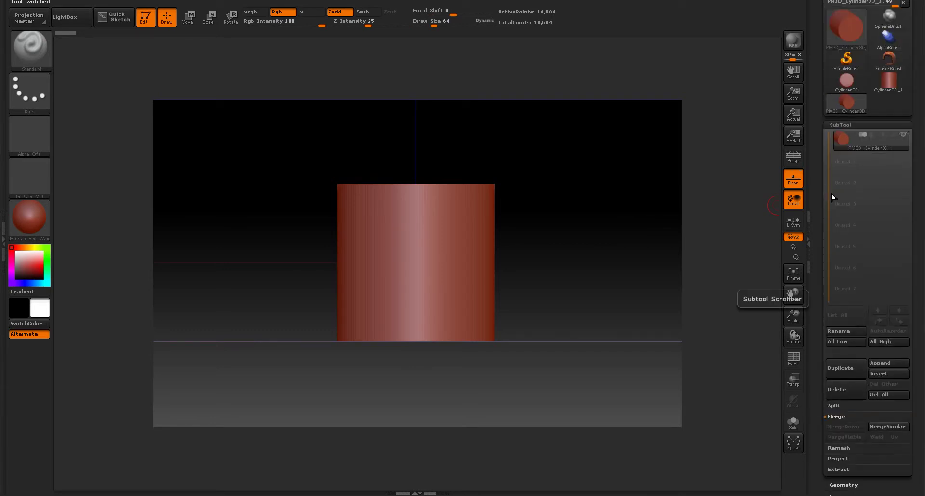
left_click(838, 125)
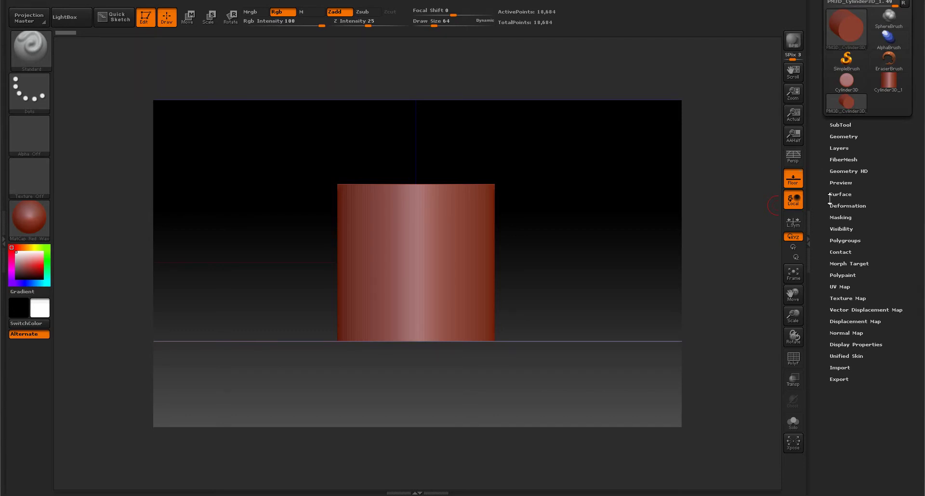
Apply DynaMesh to the cylinder at a resolution of 256 and check the resulting topology in the polyframe display.
left_click(833, 137)
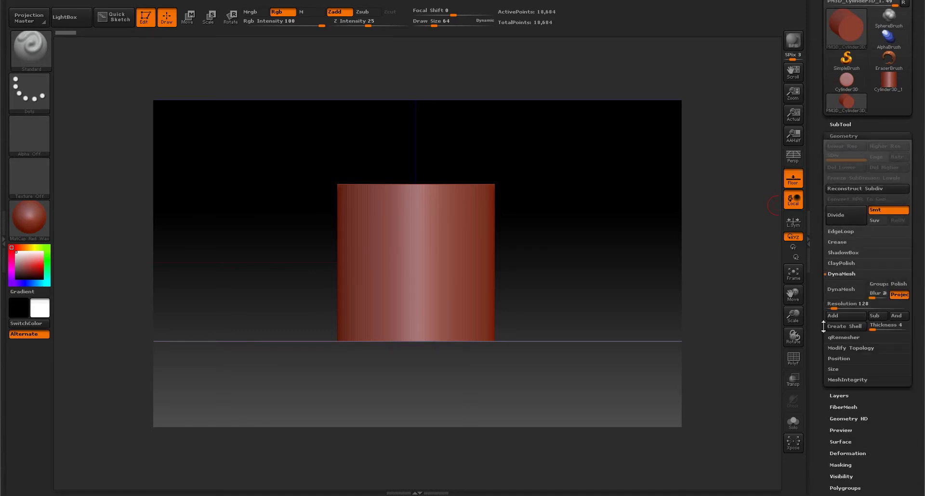
left_click(840, 305)
type("280")
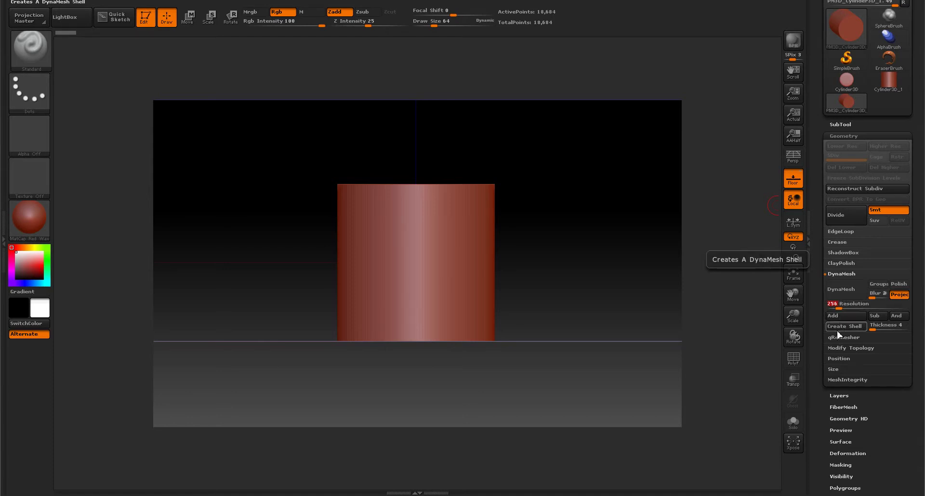
key("Return")
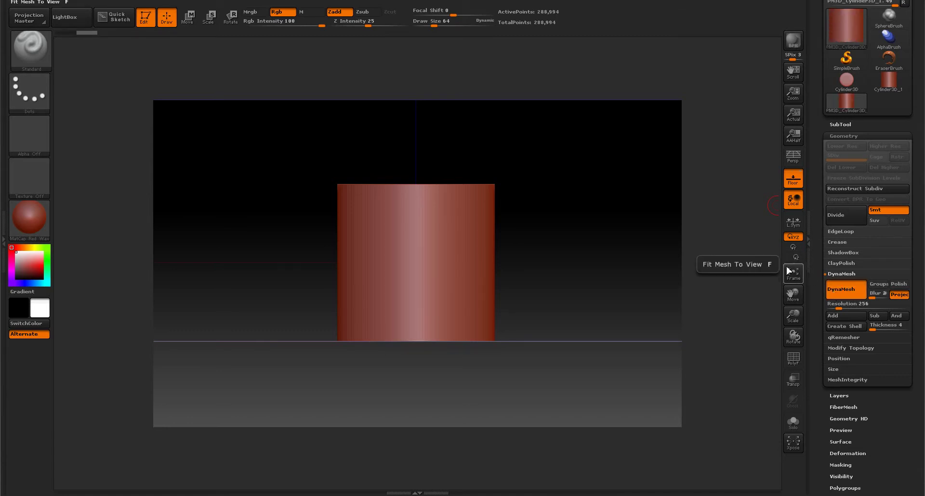
left_click(788, 363)
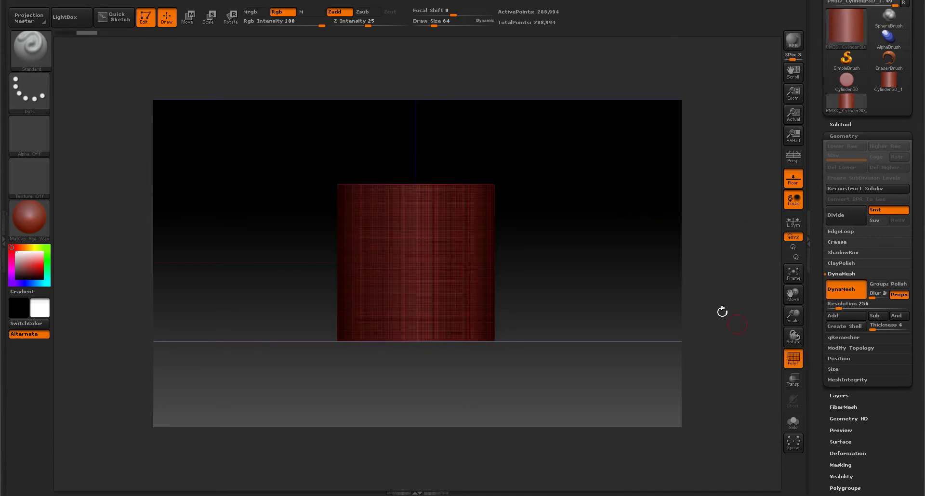
left_click_drag(722, 310, 631, 237)
left_click(793, 359)
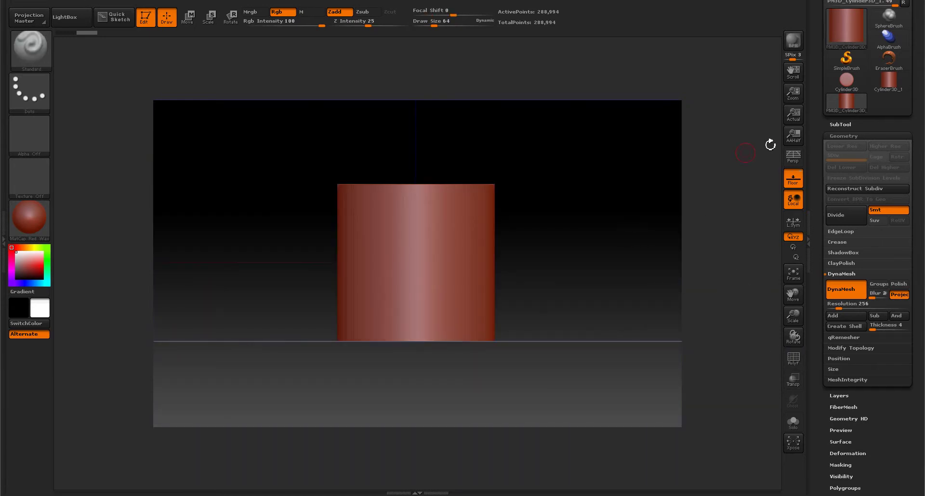
Mask the whole cylinder except for a thin strip along its bottom edge.
left_click(834, 136)
left_click(833, 124)
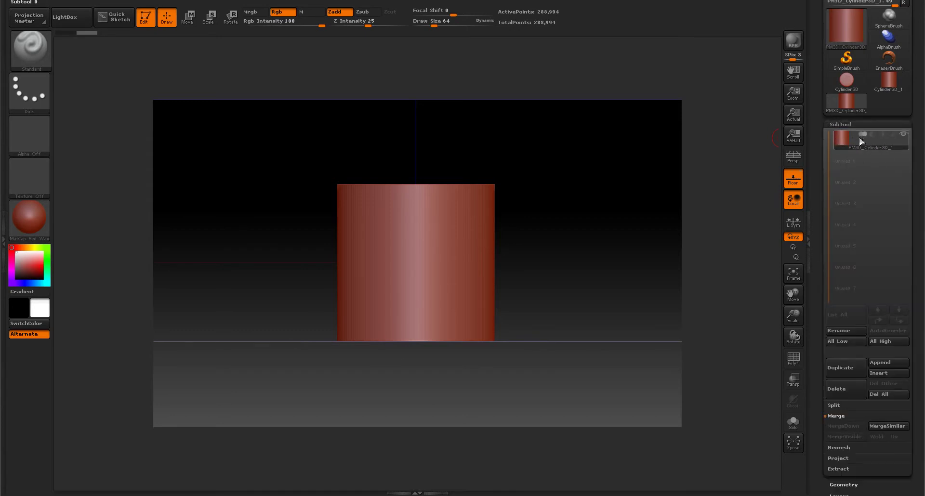
mouse_move(862, 141)
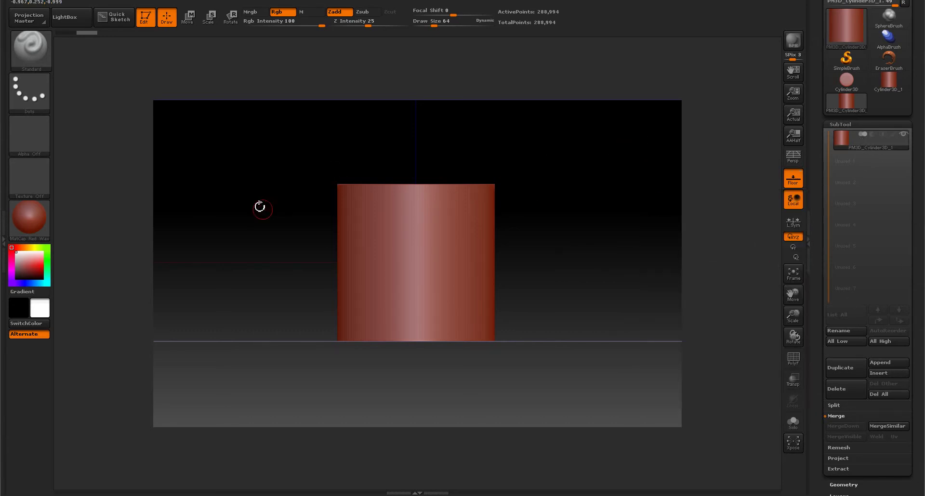
key("ctrl")
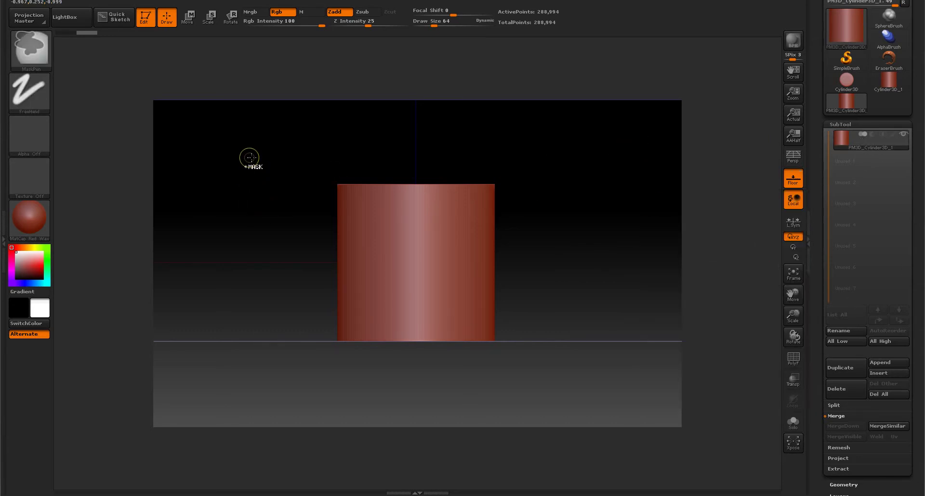
mouse_move(248, 140)
left_mouse_down("ctrl")
mouse_move(500, 259)
mouse_move(594, 314)
mouse_move(591, 333)
left_mouse_up("ctrl")
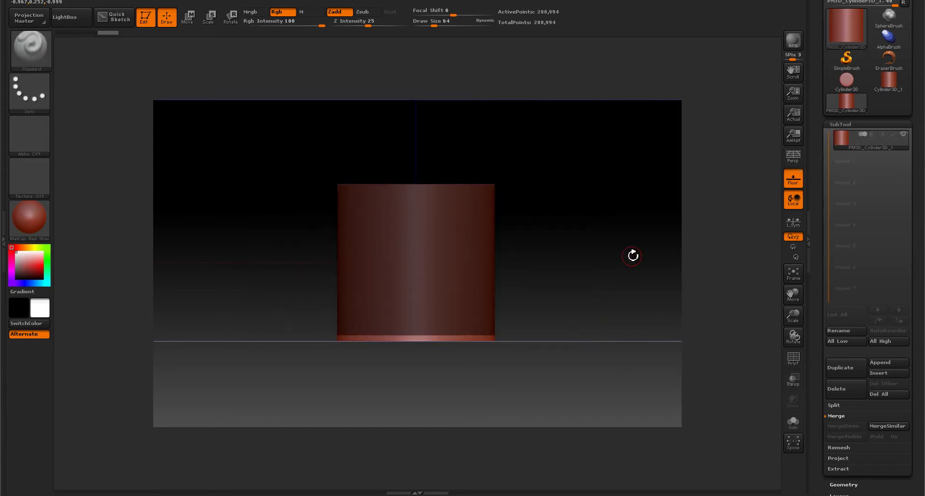
mouse_move(634, 254)
left_mouse_down()
mouse_move(587, 256)
mouse_move(598, 196)
mouse_move(611, 221)
mouse_move(592, 218)
mouse_move(591, 241)
mouse_move(594, 217)
left_mouse_up()
Extract the masked area as a new subtool with smoothing 5 and thickness 0.02, and accept the result.
left_click_drag(828, 315, 822, 278)
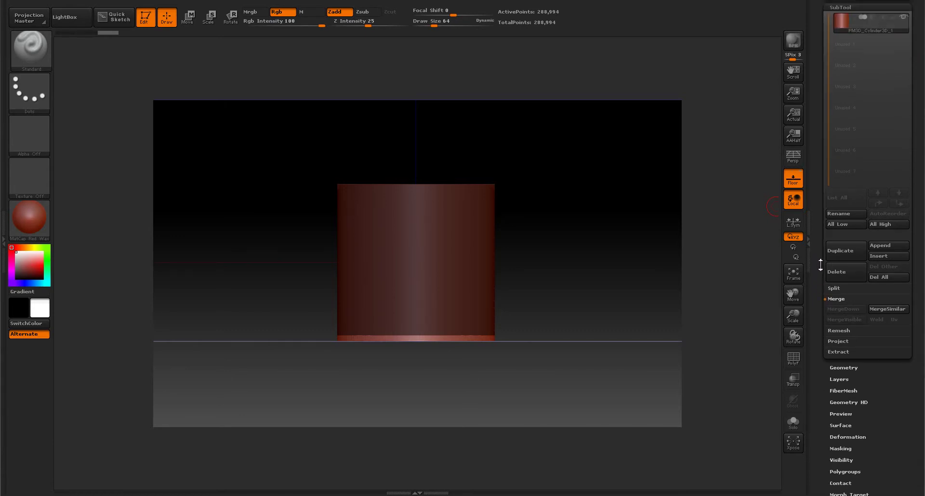
left_click(836, 352)
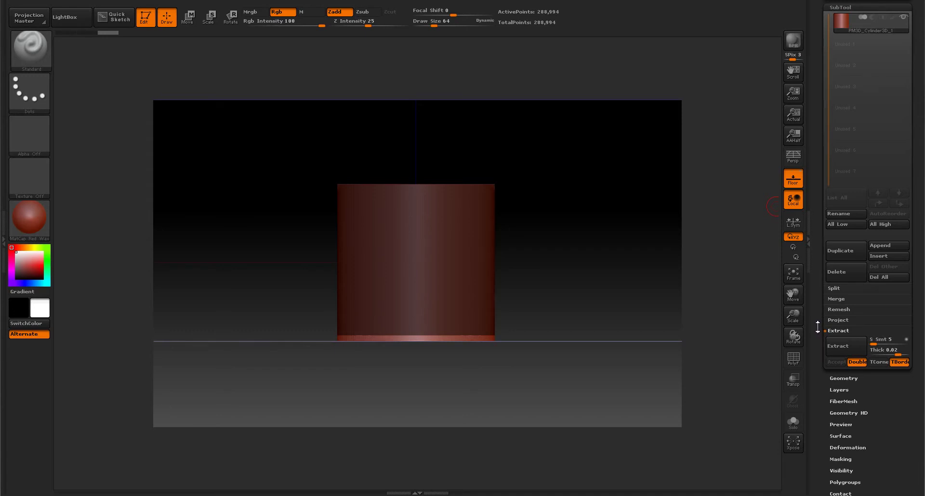
left_click(841, 349)
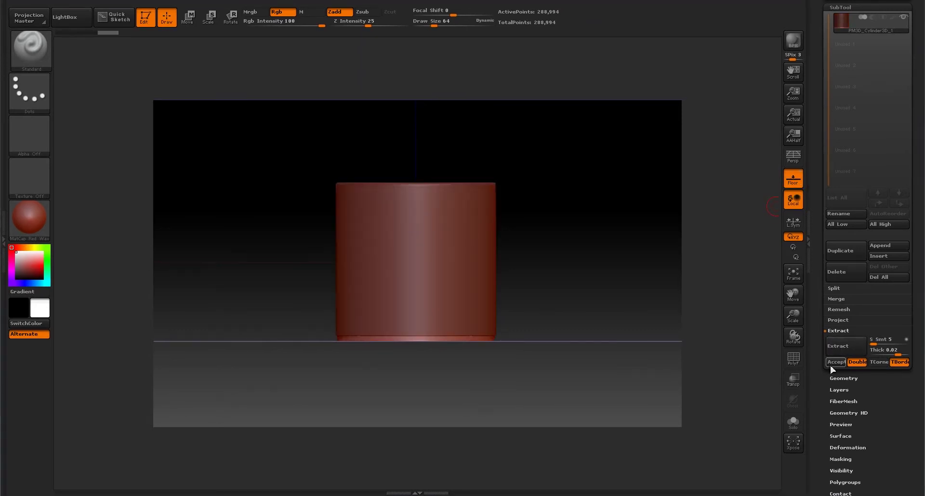
left_click(835, 362)
Hide the original cylinder, inspect the extracted shell from below and above, and rename the extracted subtool as "Hat base".
left_click_drag(817, 219, 824, 289)
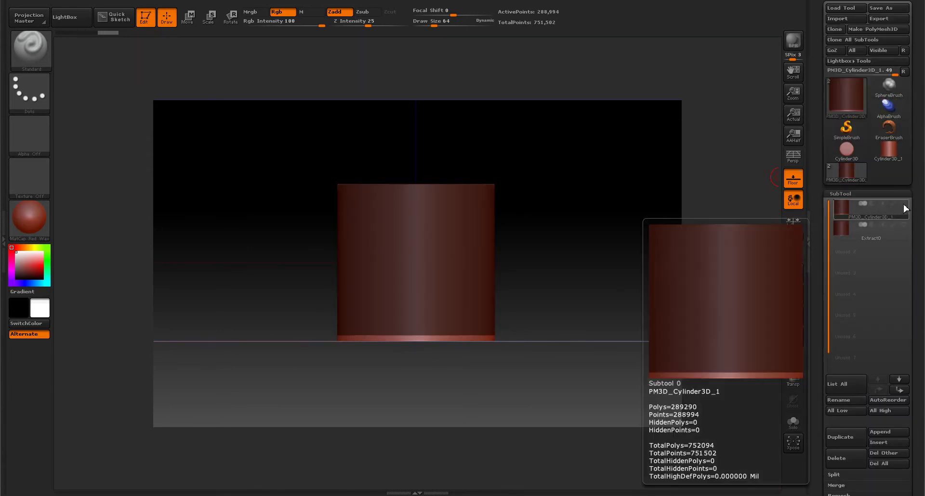
left_click(904, 234)
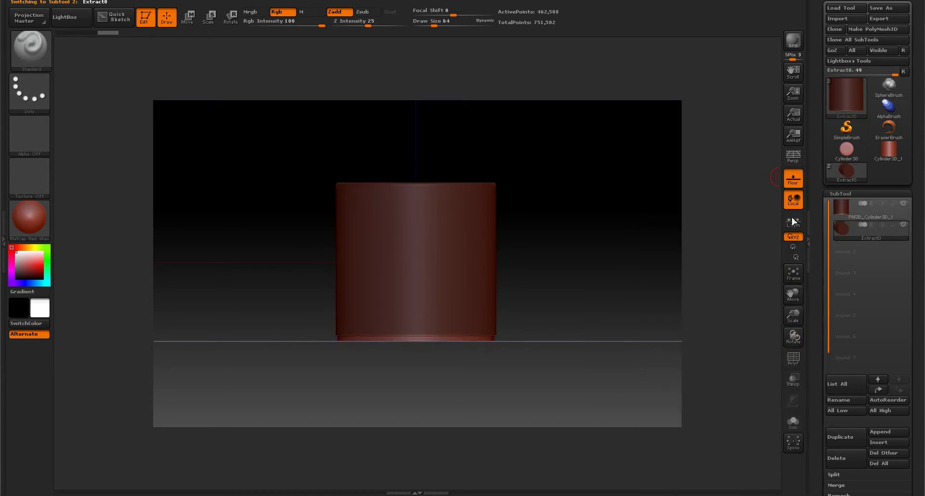
left_click_drag(615, 259, 656, 202)
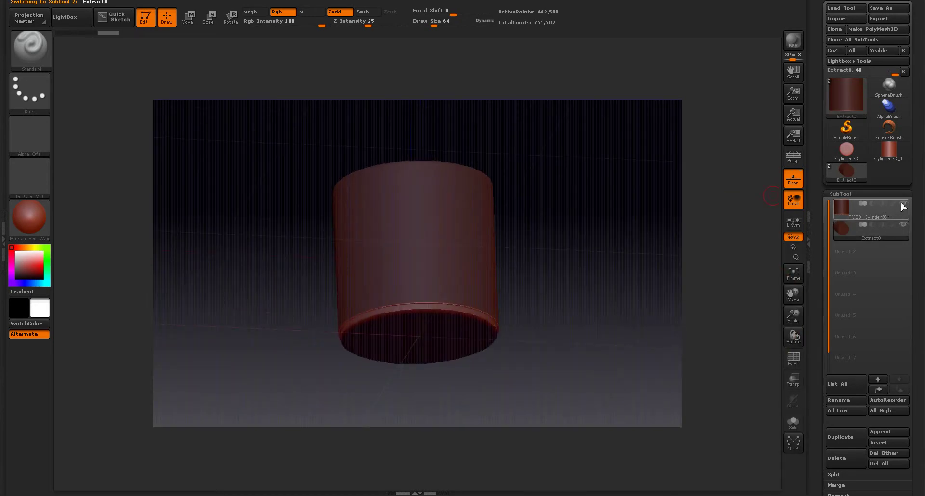
left_click_drag(610, 238, 674, 237)
left_click_drag(574, 200, 603, 212)
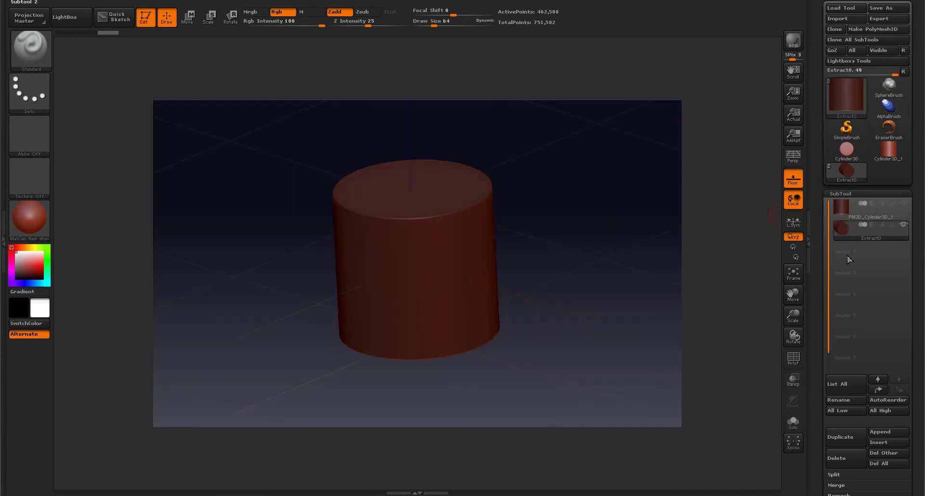
left_click(838, 401)
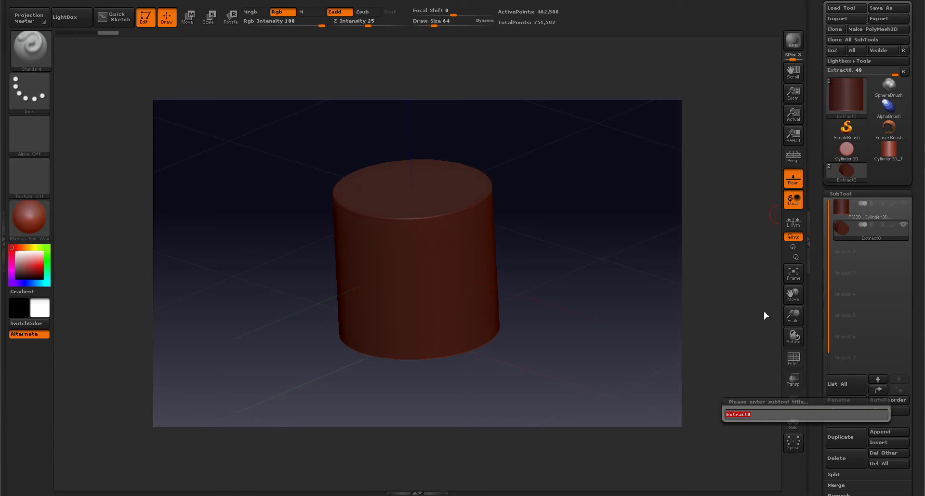
type("hat base")
key("Return")
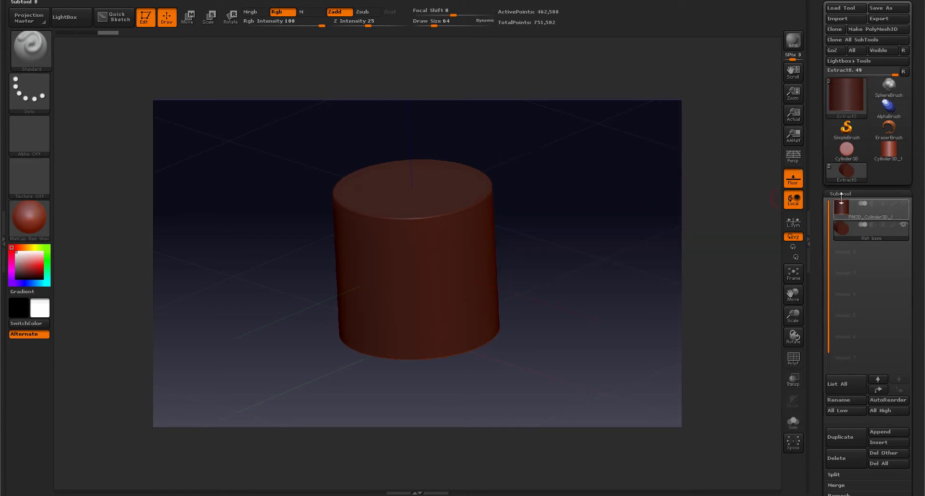
Select the original cylinder subtool and hide the Hat base in a side view.
left_click(862, 208)
left_click_drag(577, 181, 574, 161)
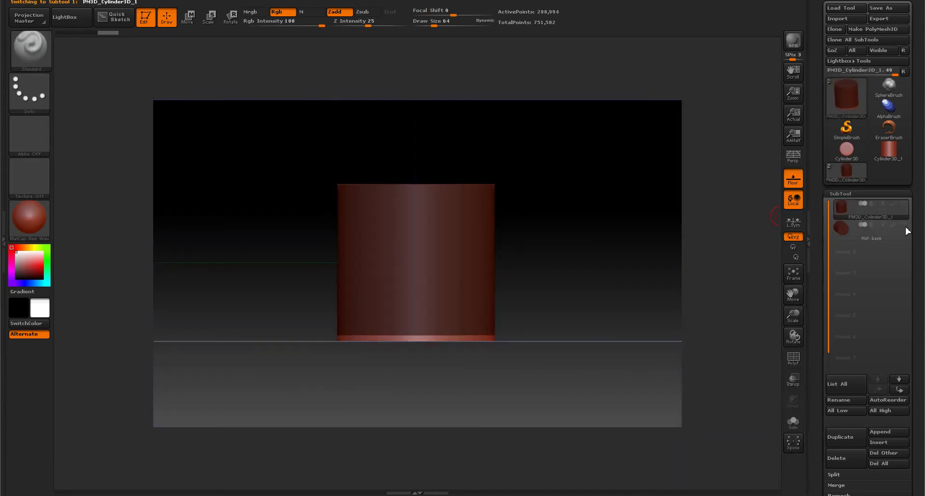
mouse_move(905, 226)
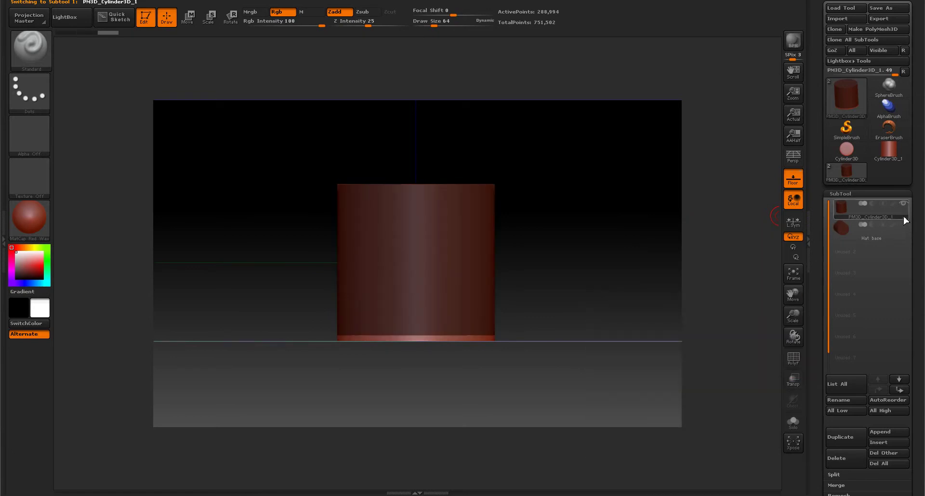
left_click_drag(599, 155, 605, 152)
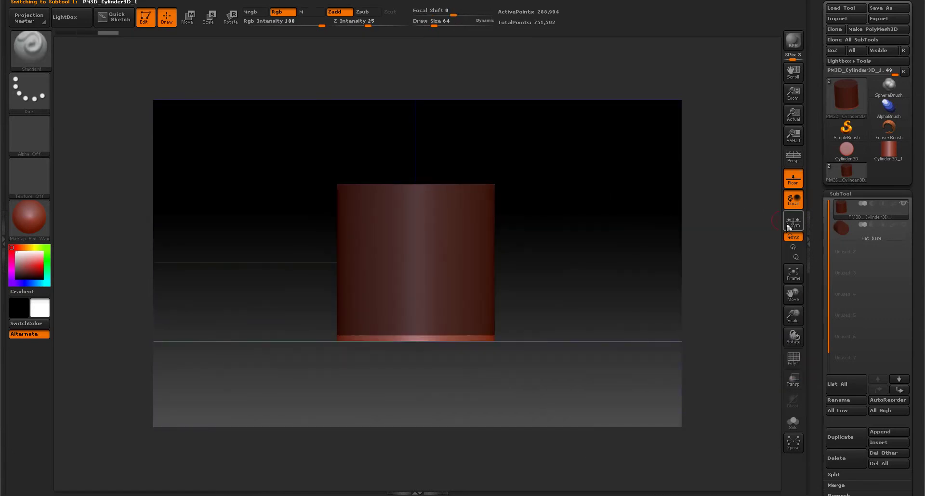
Clear the mask from the original cylinder.
left_click_drag(822, 208, 814, 172)
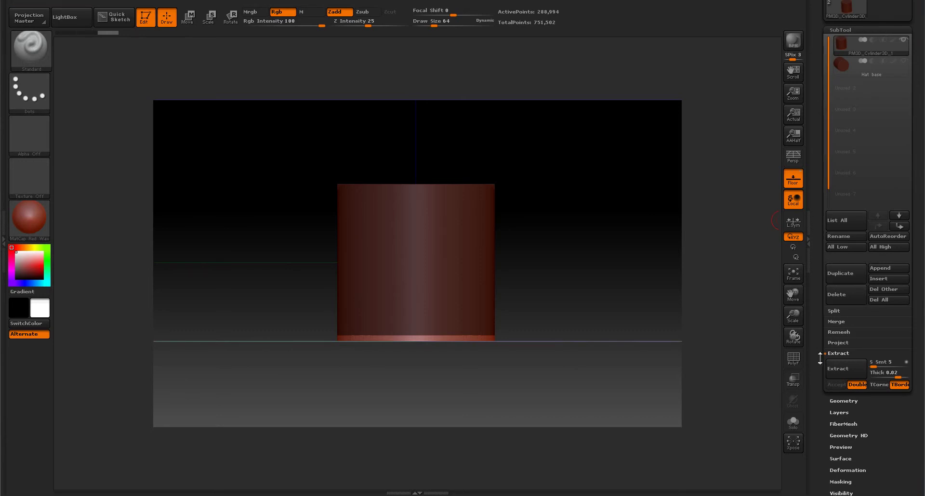
left_click_drag(820, 358, 821, 286)
left_click(839, 318)
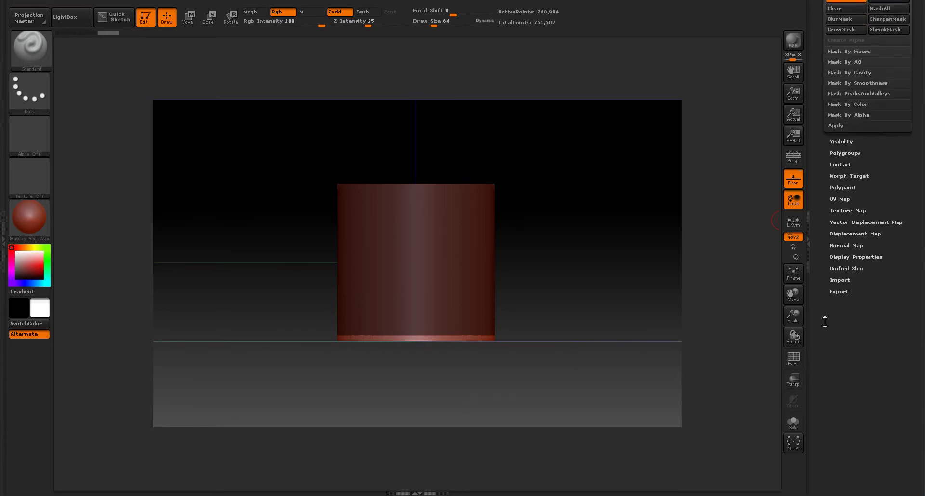
left_click(830, 248)
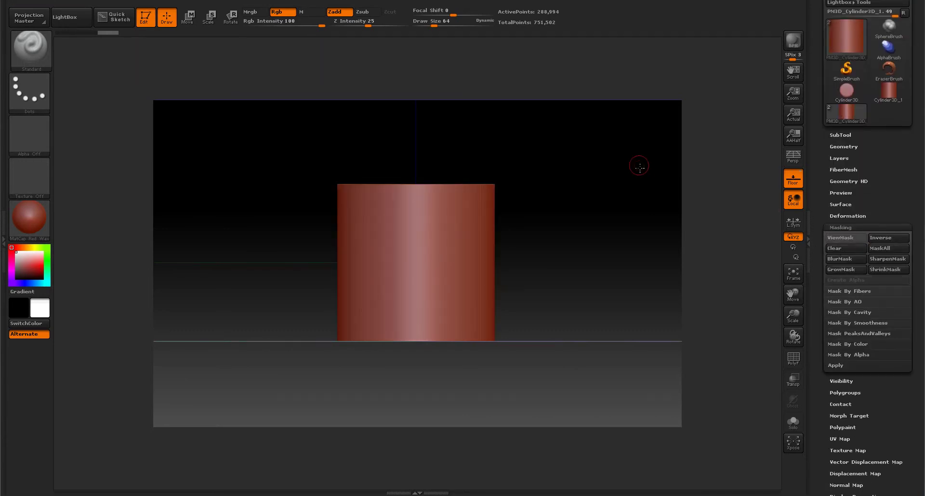
mouse_move(640, 160)
left_mouse_down()
mouse_move(642, 192)
mouse_move(656, 159)
left_mouse_up()
left_click_drag(819, 118, 817, 204)
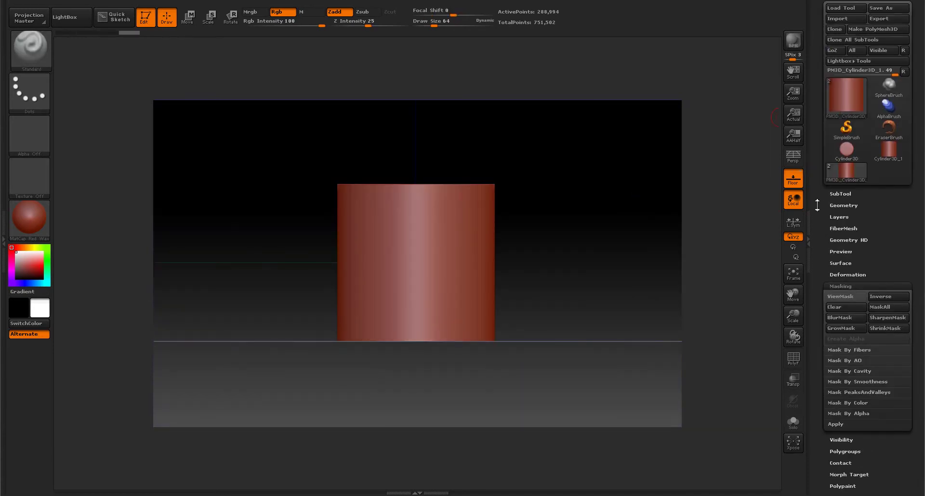
Flatten the original cylinder into a thin disc by reducing its Size deformation along the height axis only.
left_click(838, 194)
left_click_drag(622, 181, 618, 200)
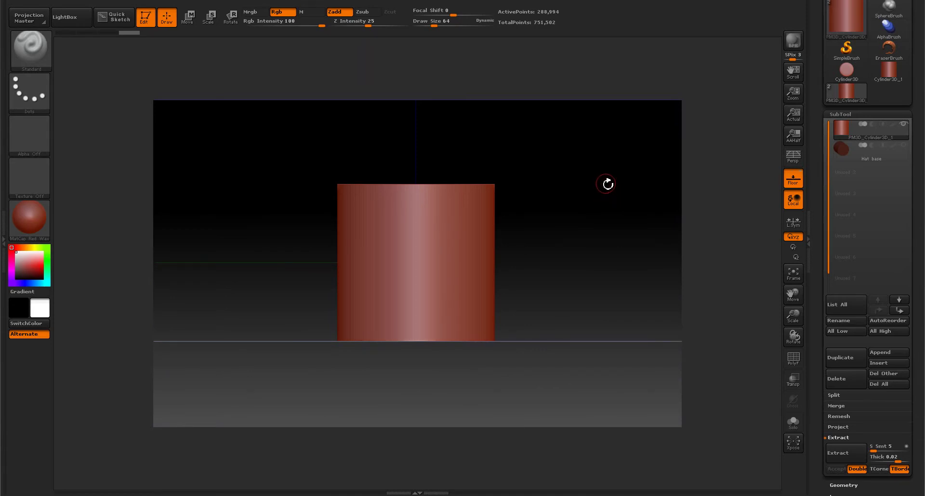
mouse_move(844, 135)
left_click_drag(821, 307, 821, 211)
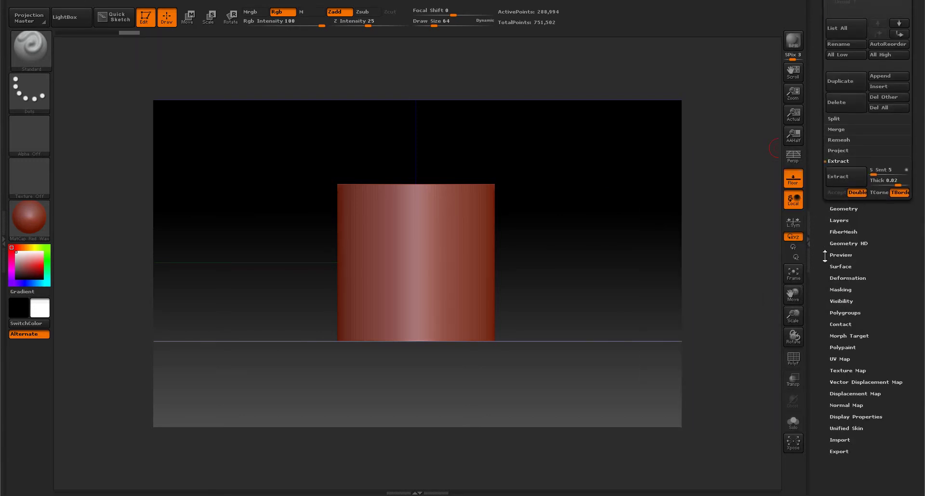
left_click(840, 279)
mouse_move(815, 265)
left_mouse_down()
mouse_move(816, 306)
mouse_move(815, 272)
left_mouse_up()
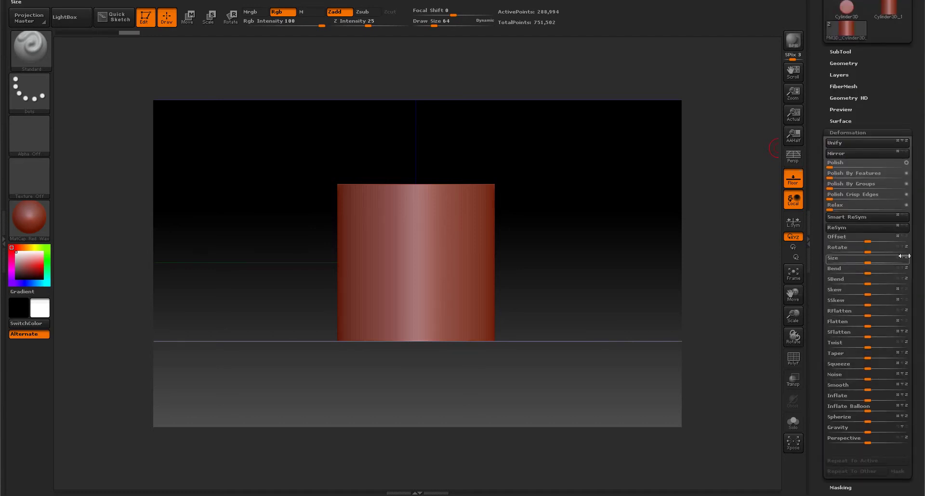
left_click_drag(891, 258, 851, 260)
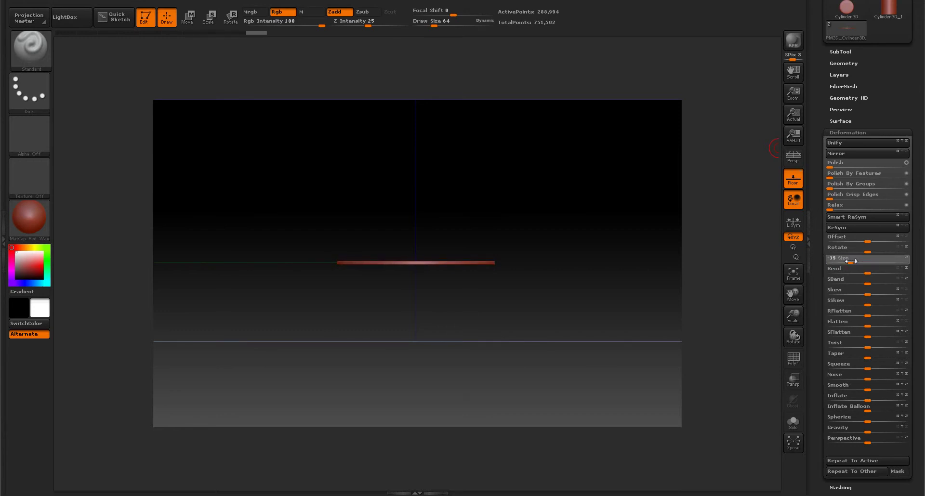
mouse_move(634, 170)
left_mouse_down()
mouse_move(642, 240)
mouse_move(625, 178)
mouse_move(634, 183)
left_mouse_up()
Duplicate the flattened disc subtool and turn on transparency for the inactive subtools.
left_click_drag(823, 98, 820, 156)
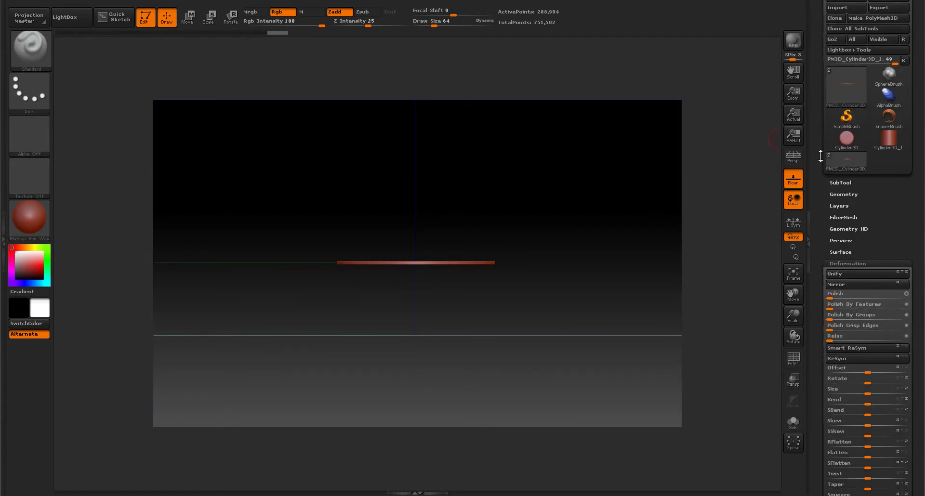
left_click(831, 184)
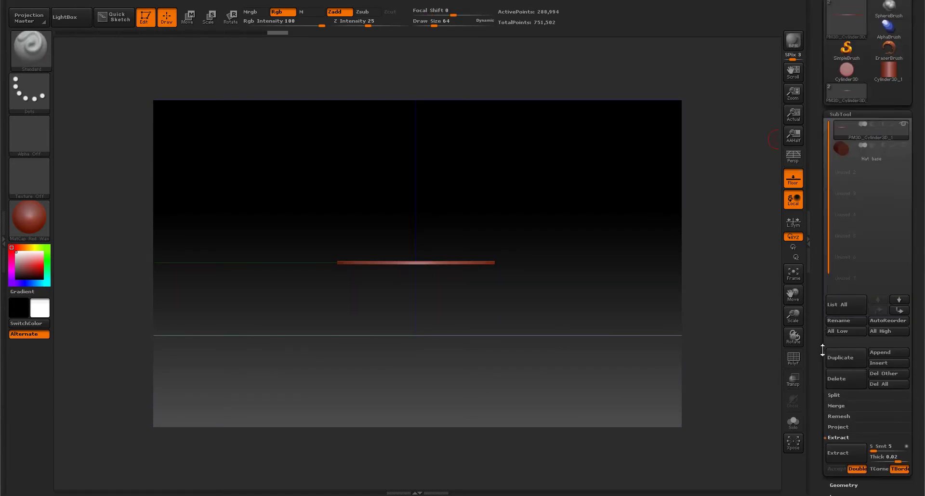
left_click(840, 357)
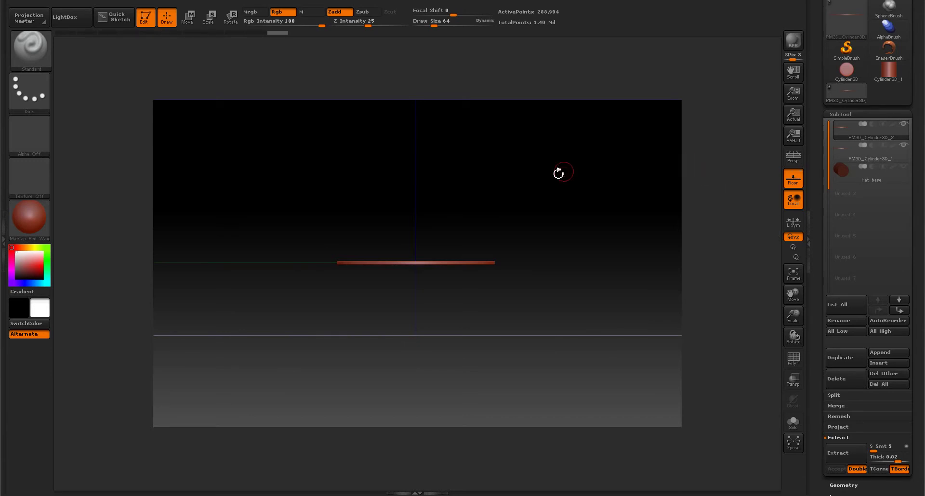
left_click_drag(558, 173, 569, 172)
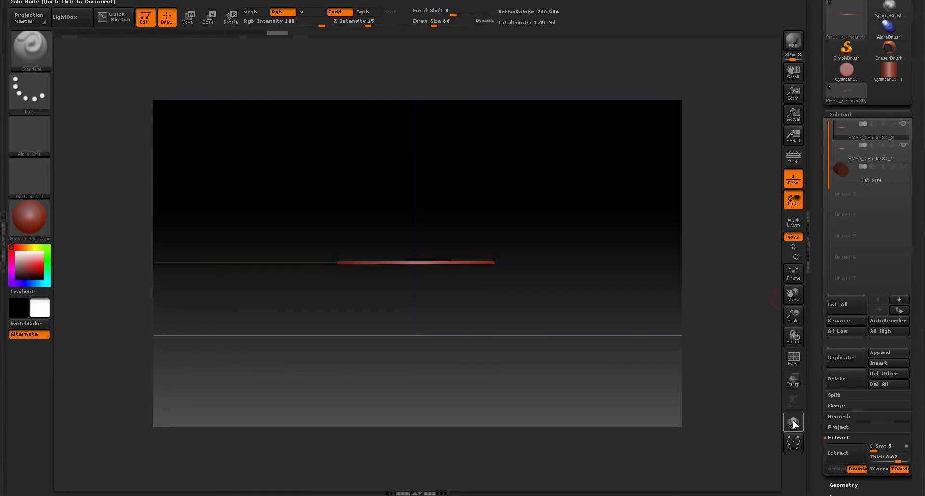
left_click(793, 379)
mouse_move(644, 240)
left_mouse_down()
mouse_move(644, 265)
mouse_move(646, 229)
left_mouse_up()
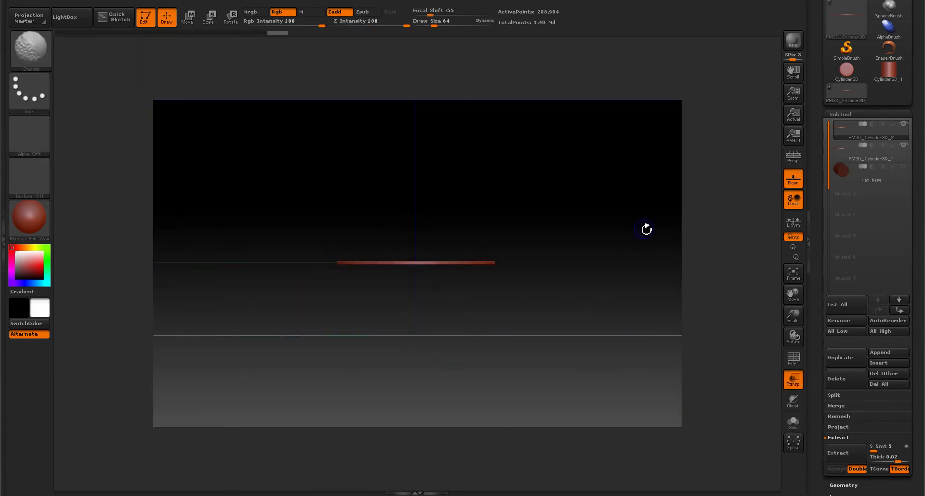
Widen the duplicated disc to nearly twice its diameter with the Size deformation, leaving the height axis out.
left_click_drag(819, 314, 815, 223)
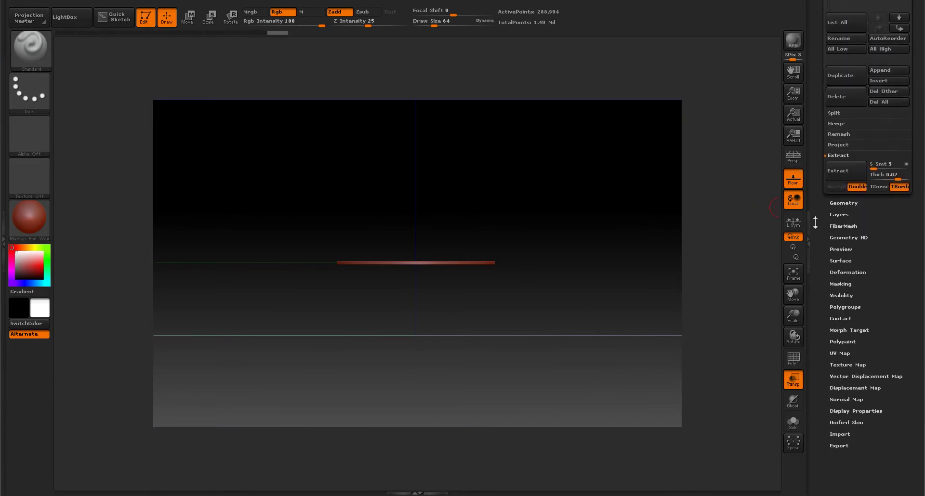
left_click(839, 273)
left_click_drag(818, 259, 818, 289)
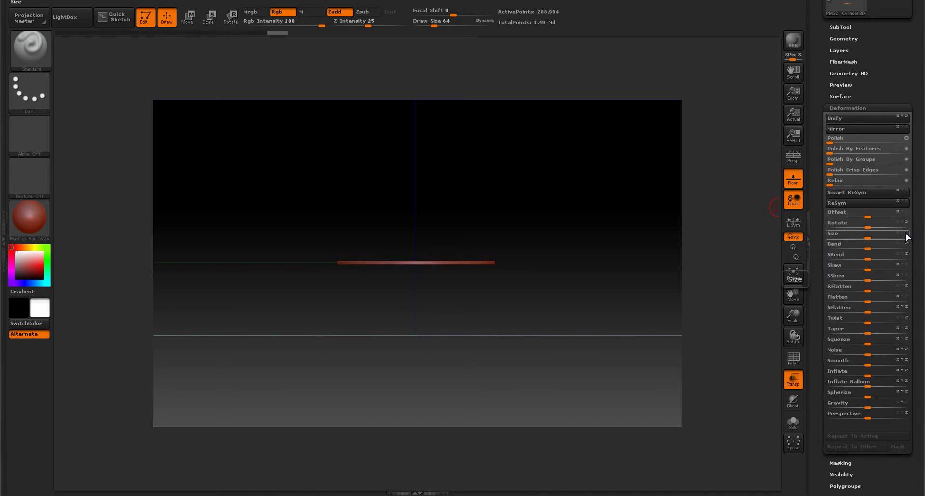
left_click_drag(868, 237, 901, 232)
left_click_drag(609, 165, 588, 201)
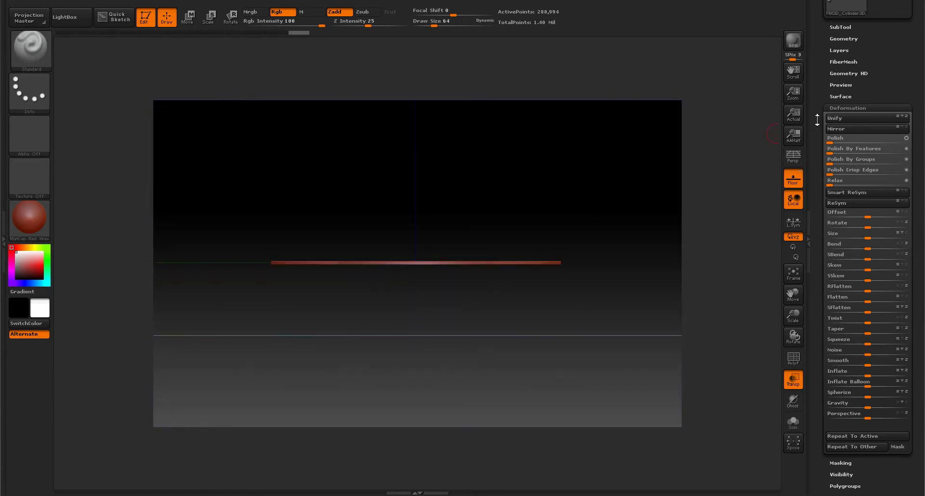
Select the smaller disc subtool and rename it as "Cutter".
left_click_drag(817, 121, 818, 186)
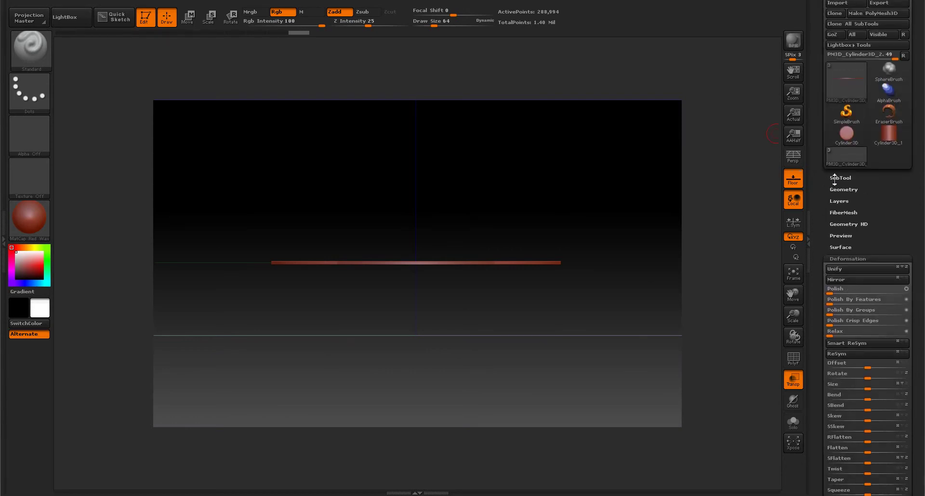
left_click(834, 179)
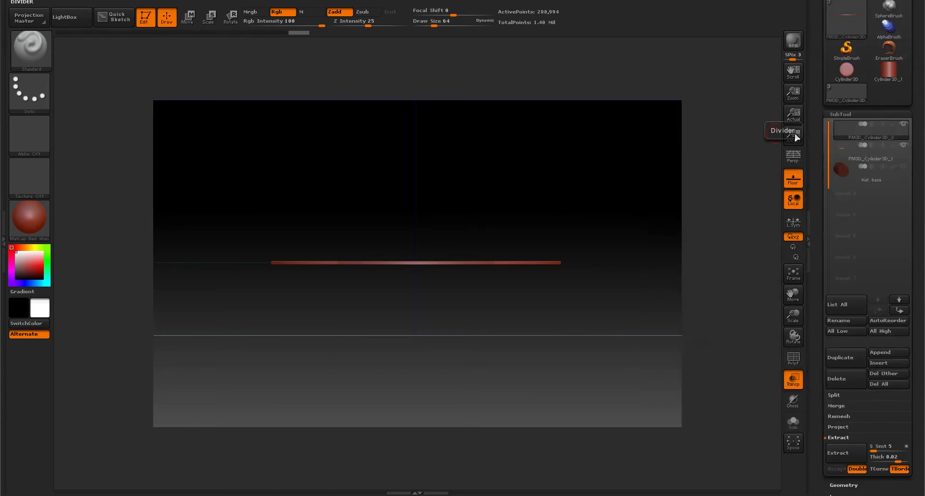
left_click_drag(665, 135, 618, 178)
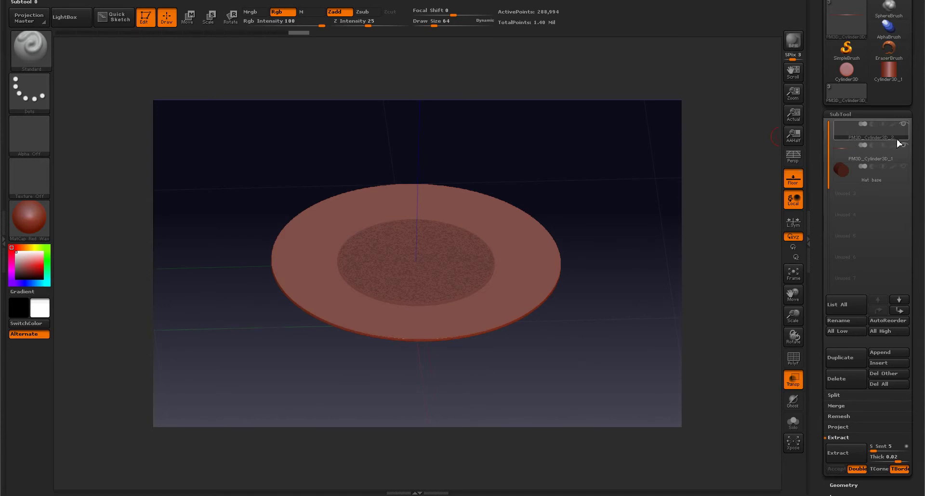
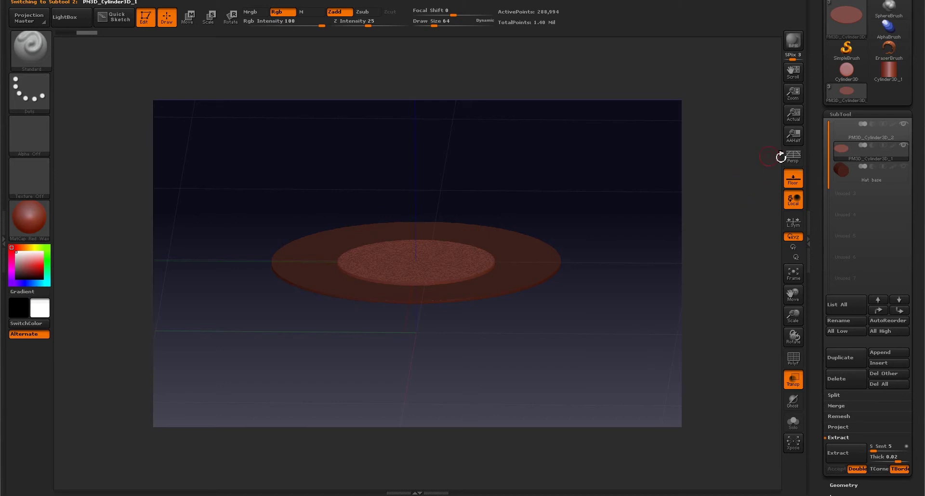
mouse_move(842, 154)
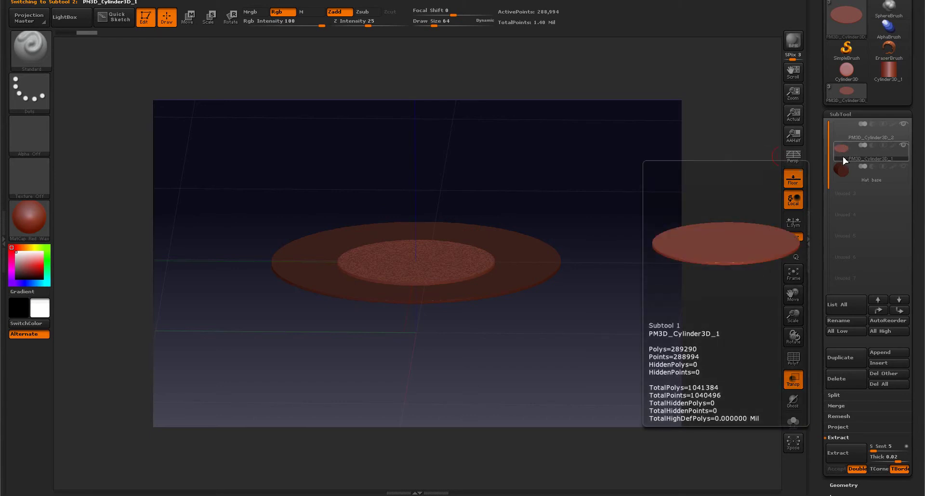
left_click(838, 320)
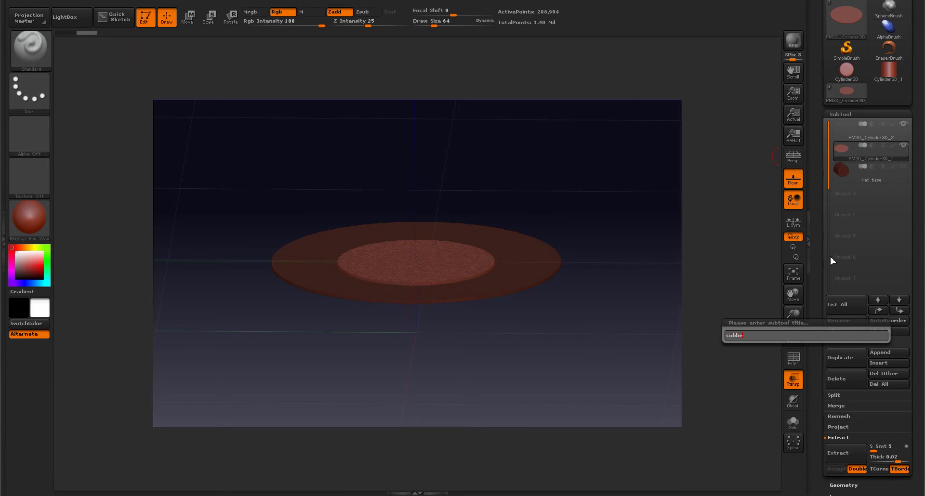
key("Return")
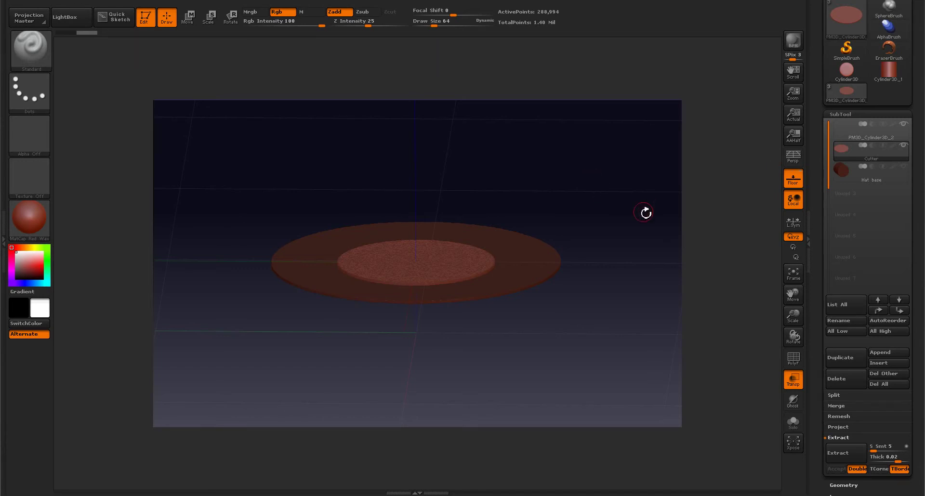
Thicken the Cutter disc with the Size deformation along the height axis so it extends above and below the wide disc.
left_click_drag(621, 244, 617, 210)
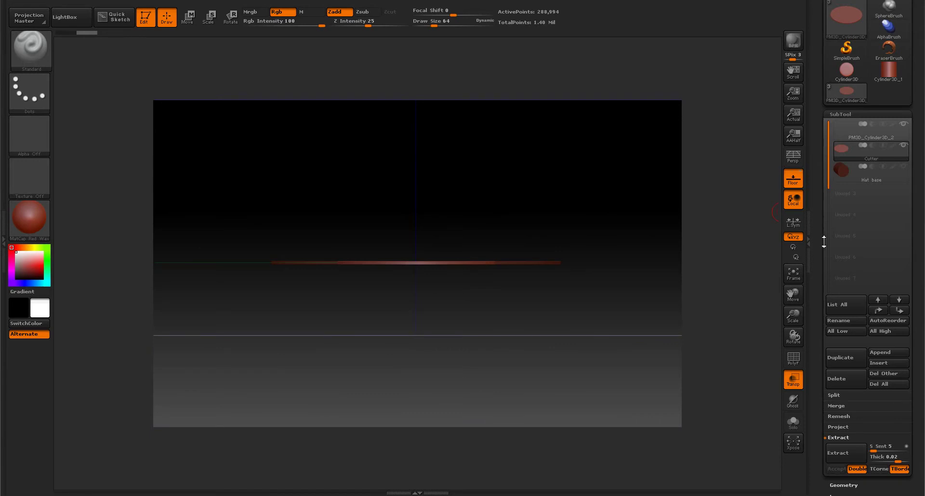
scroll(824, 242, "down", 10)
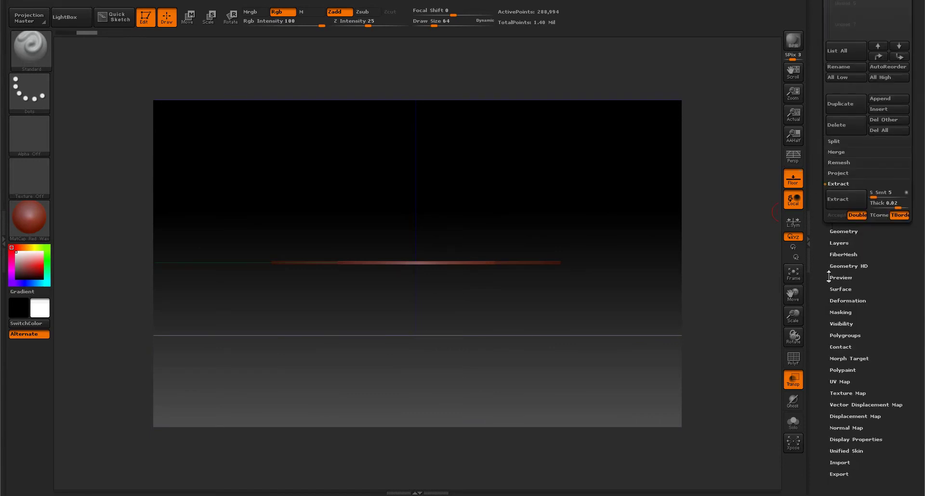
left_click(847, 301)
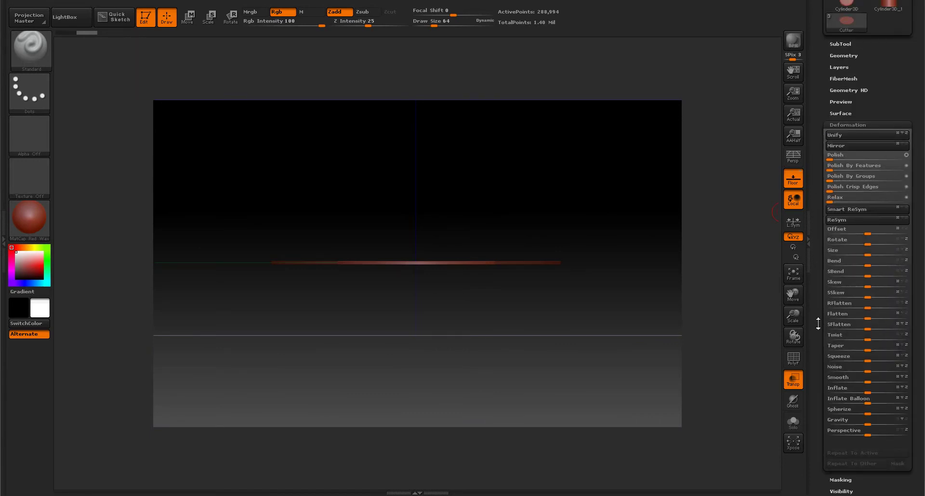
left_click_drag(875, 252, 882, 252)
left_click_drag(705, 193, 706, 124)
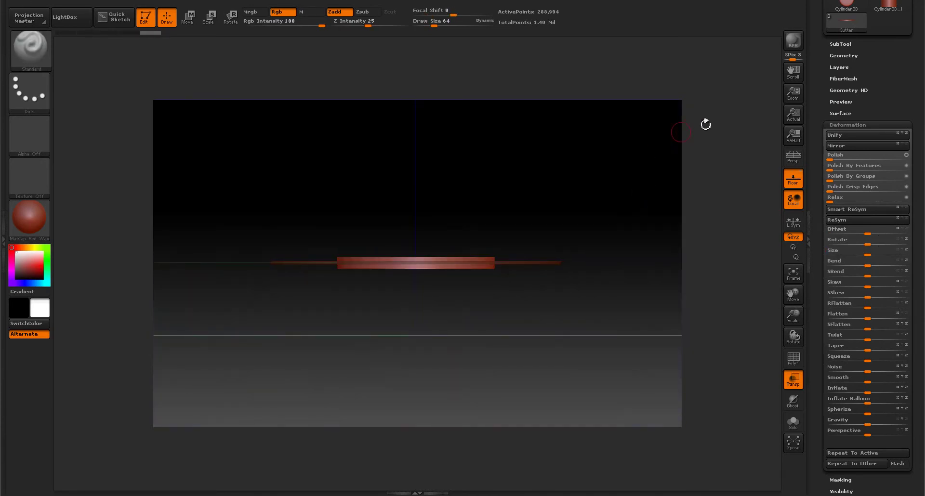
Reorder the subtools so that the wide disc sits between Hat base and Cutter, with Cutter last.
left_click_drag(821, 100, 821, 135)
left_click(838, 148)
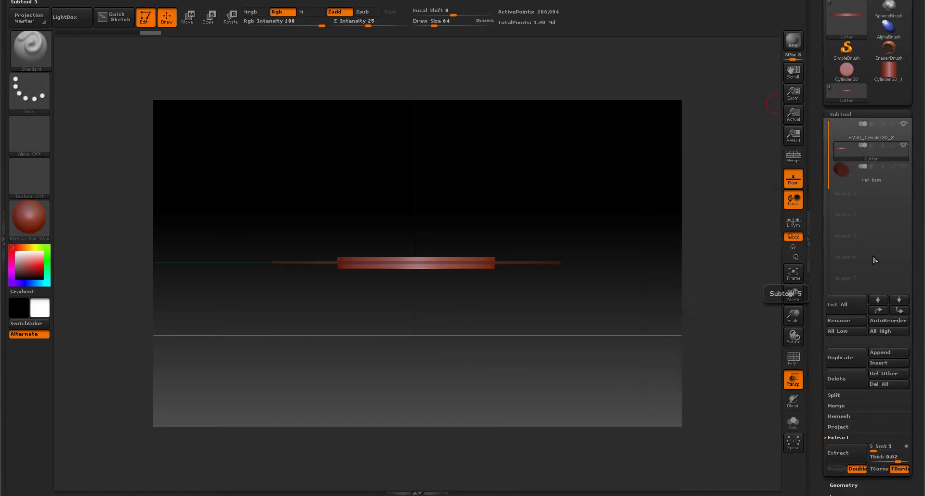
left_click(899, 311)
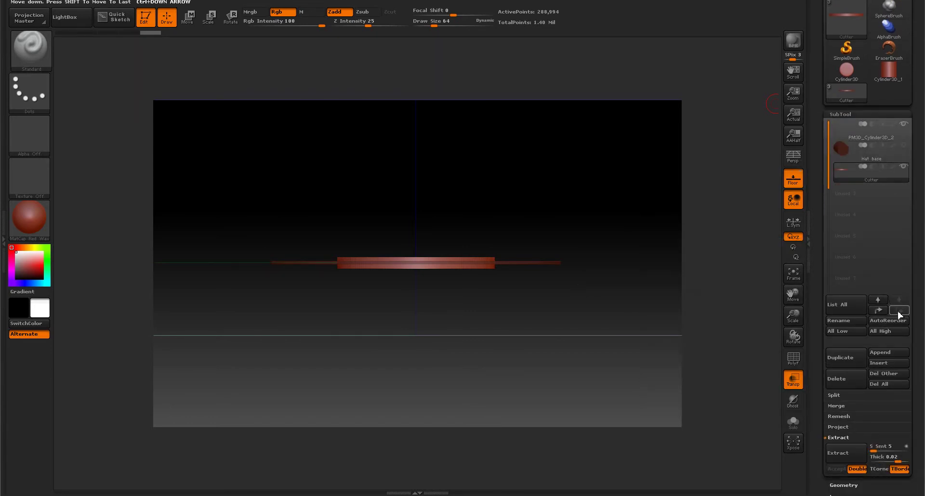
mouse_move(846, 156)
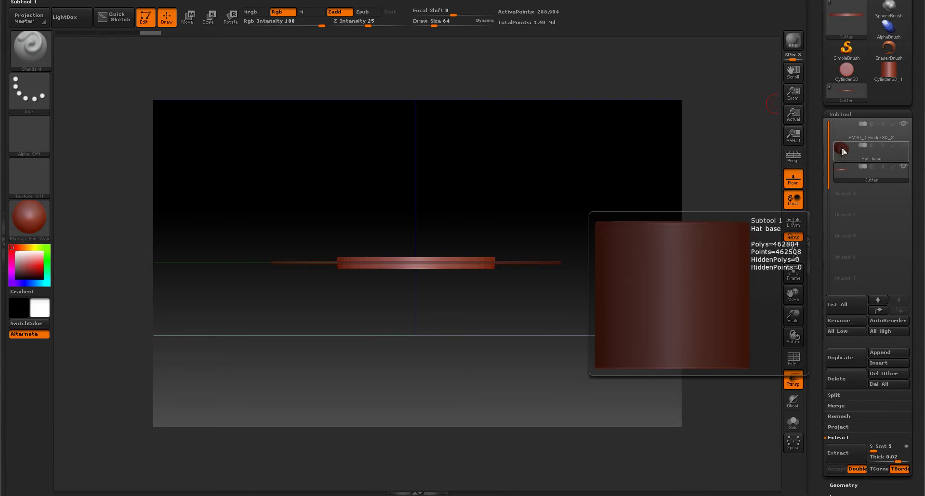
left_click(848, 131)
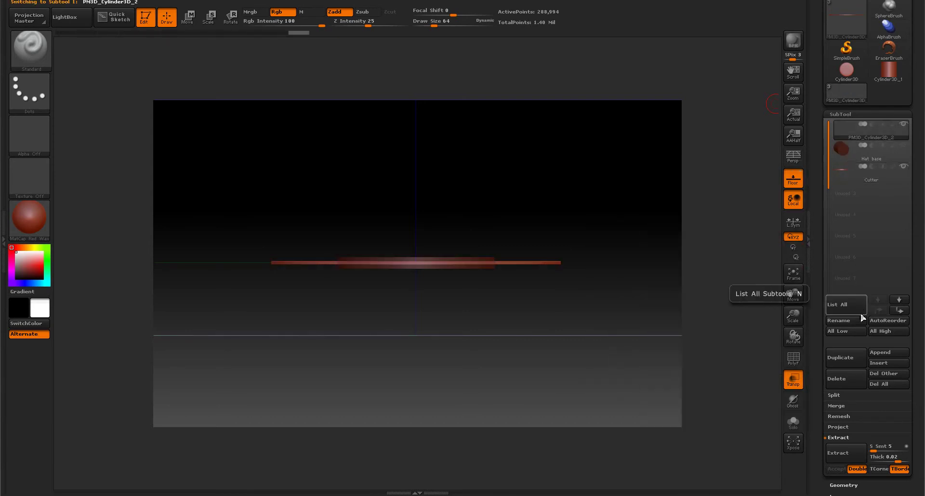
left_click(898, 311)
left_click(898, 311)
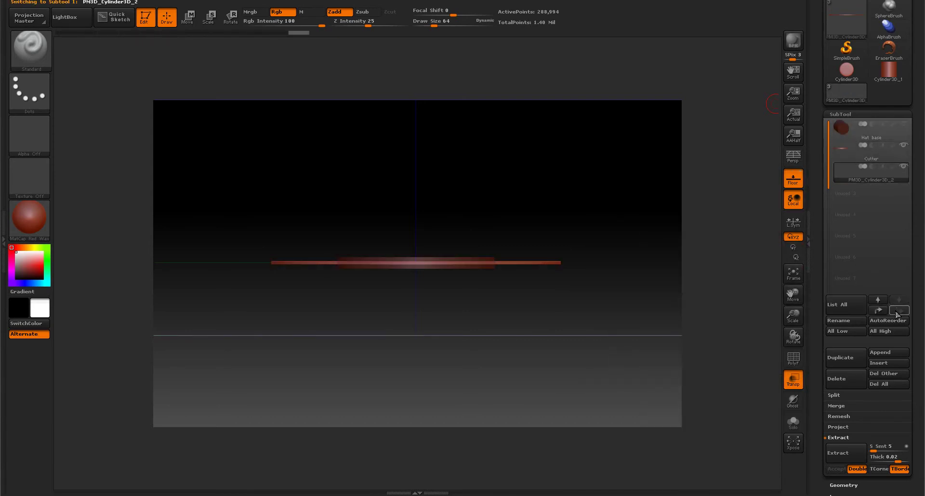
left_click(878, 311)
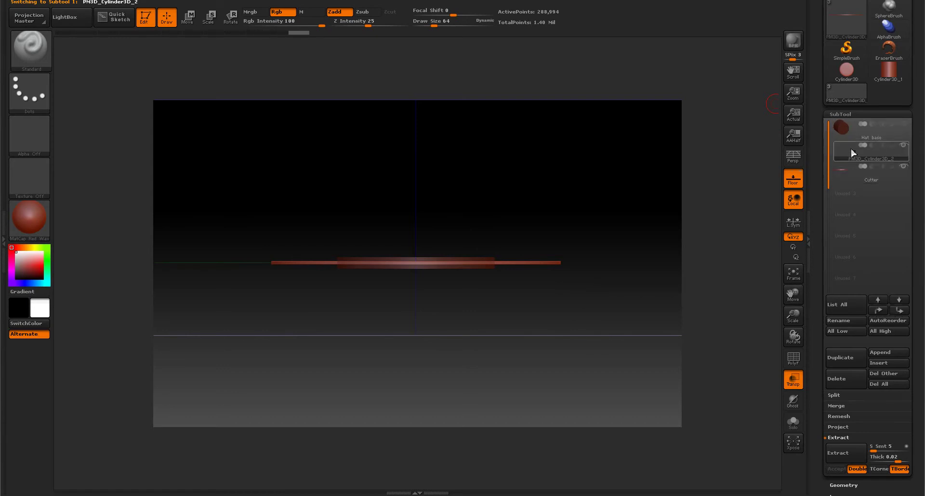
Change the Cutter subtool's boolean operator from union so it can cut the wide disc above it.
left_click_drag(657, 146, 467, 221)
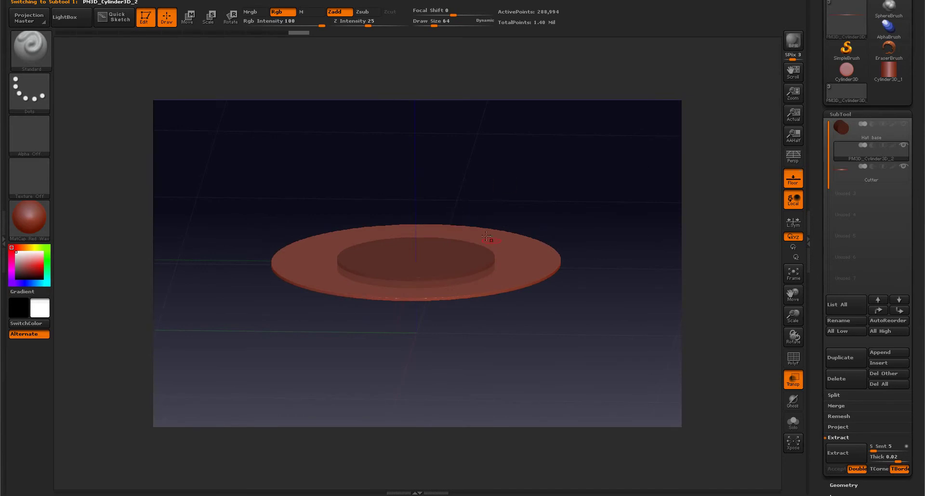
left_click_drag(557, 176, 568, 161)
mouse_move(864, 186)
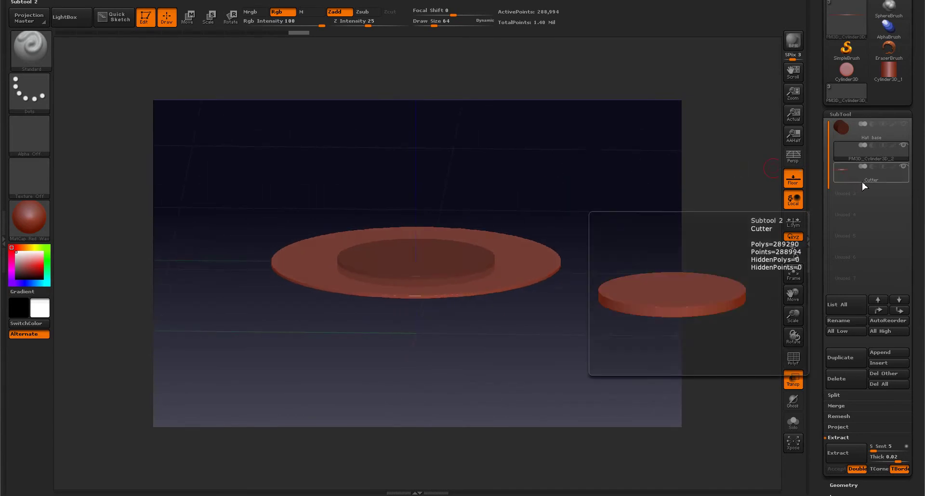
left_click(883, 167)
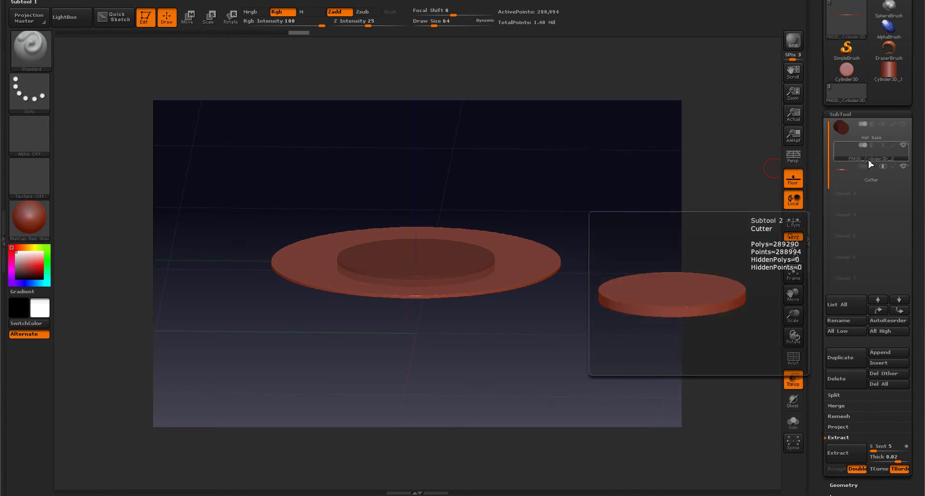
Merge the wide disc down with the Cutter subtool below it and accept the non-undoable operation.
left_click_drag(623, 140, 644, 159)
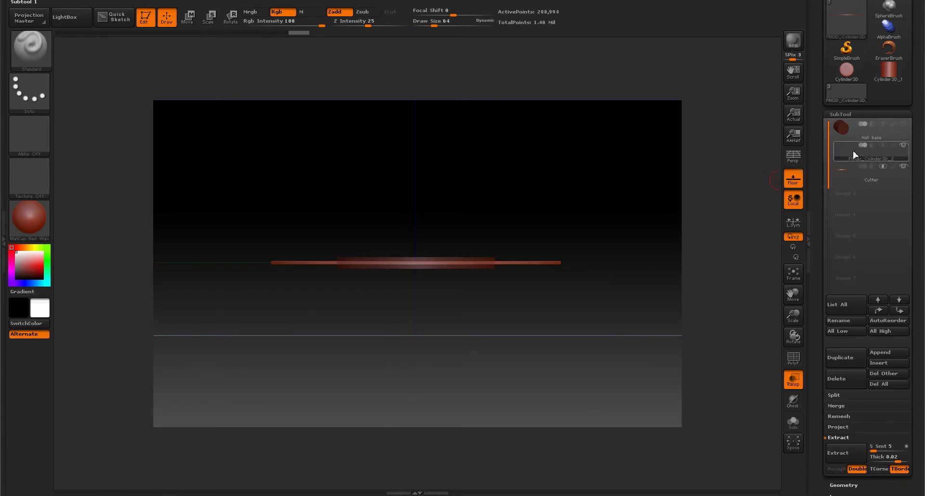
left_click_drag(820, 227, 823, 188)
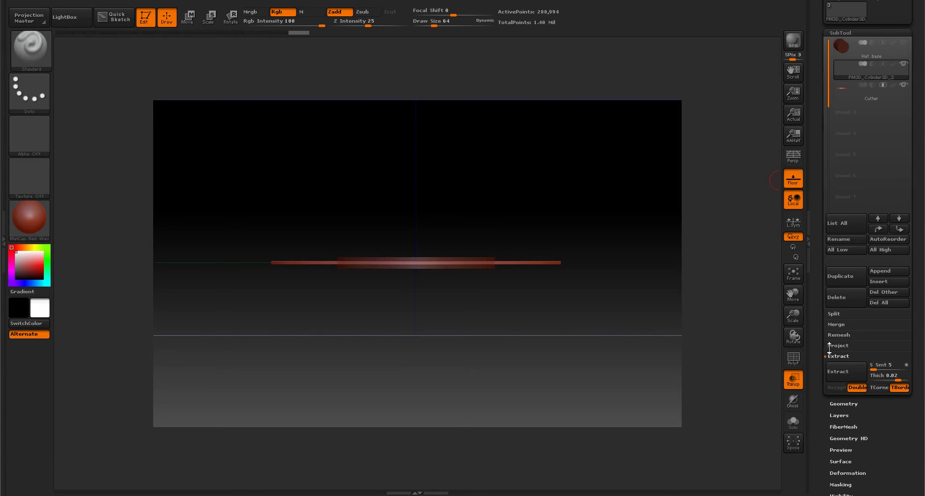
left_click_drag(823, 345, 823, 333)
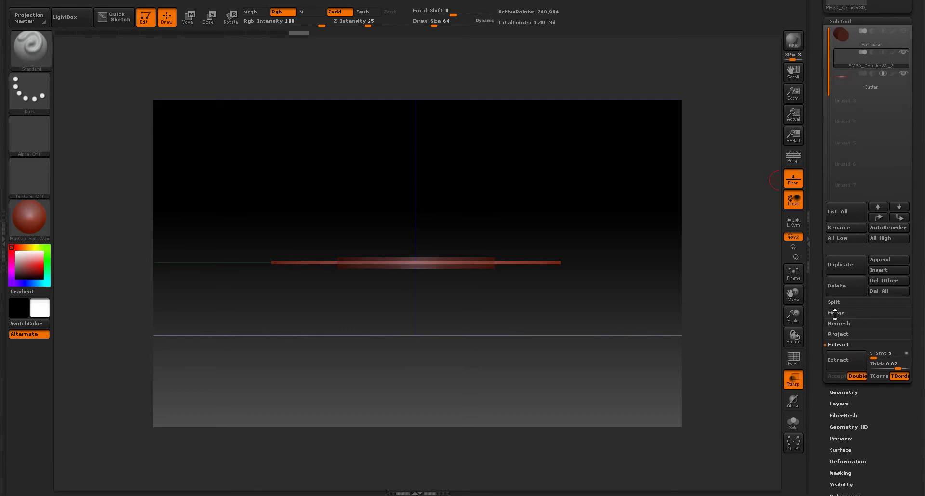
left_click(835, 312)
left_click(843, 322)
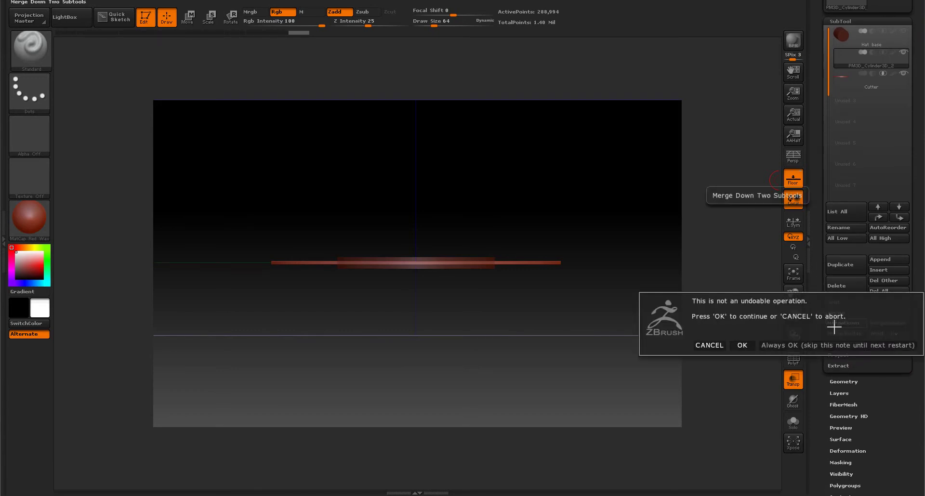
left_click(741, 345)
mouse_move(741, 347)
left_mouse_down()
mouse_move(640, 202)
mouse_move(698, 198)
left_mouse_up()
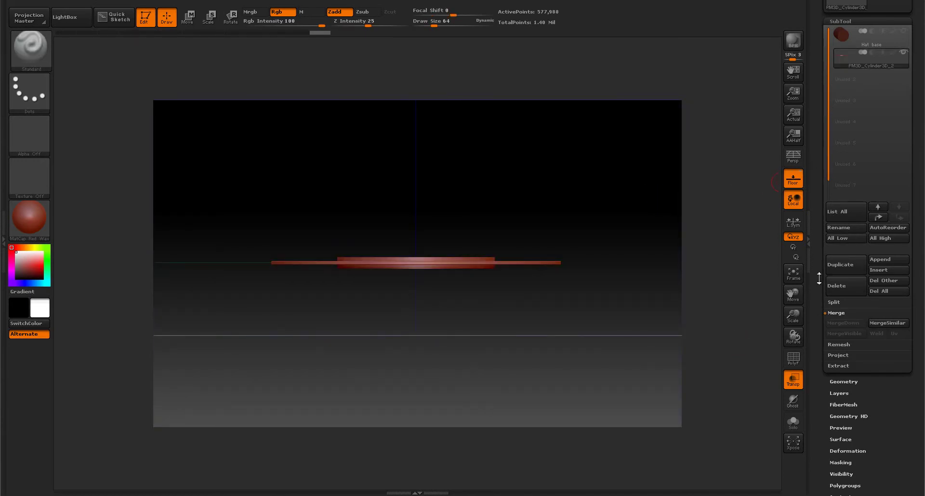
Remesh the merged discs with DynaMesh so that the Cutter is subtracted from the wide disc.
left_click_drag(817, 279, 815, 209)
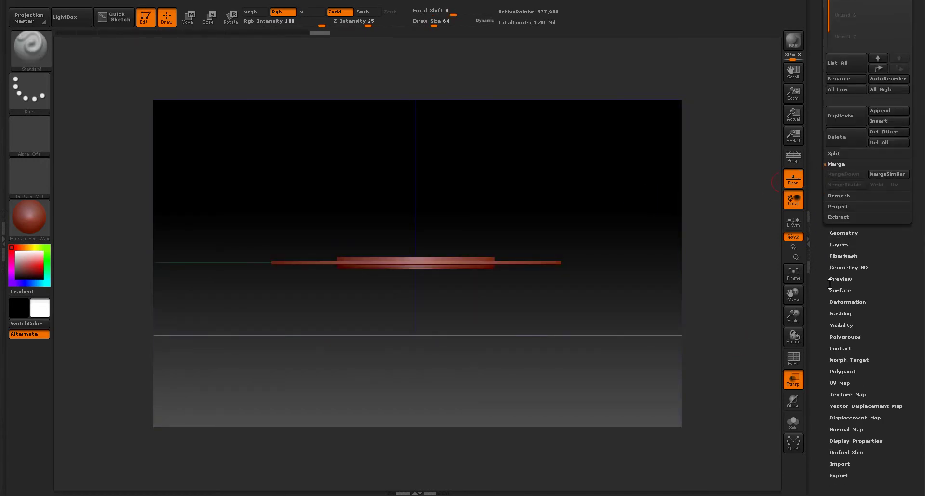
left_click(836, 302)
left_click_drag(836, 302, 835, 58)
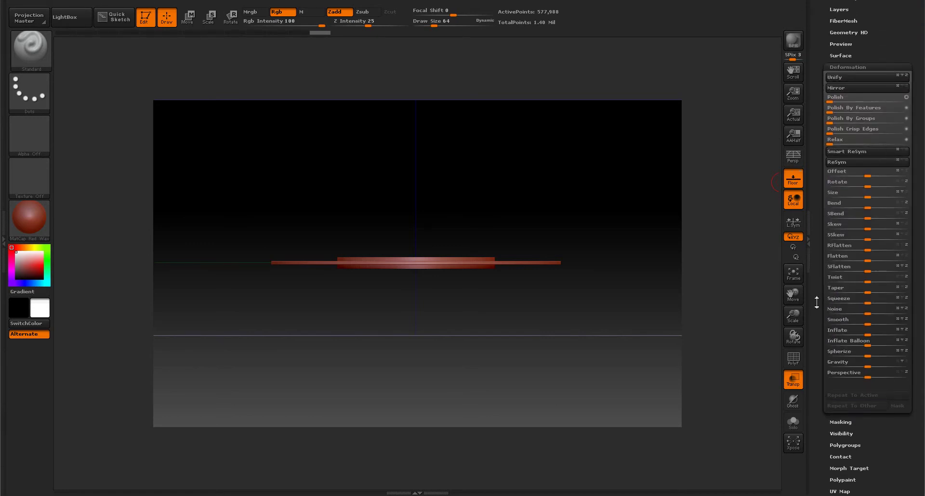
left_click(835, 67)
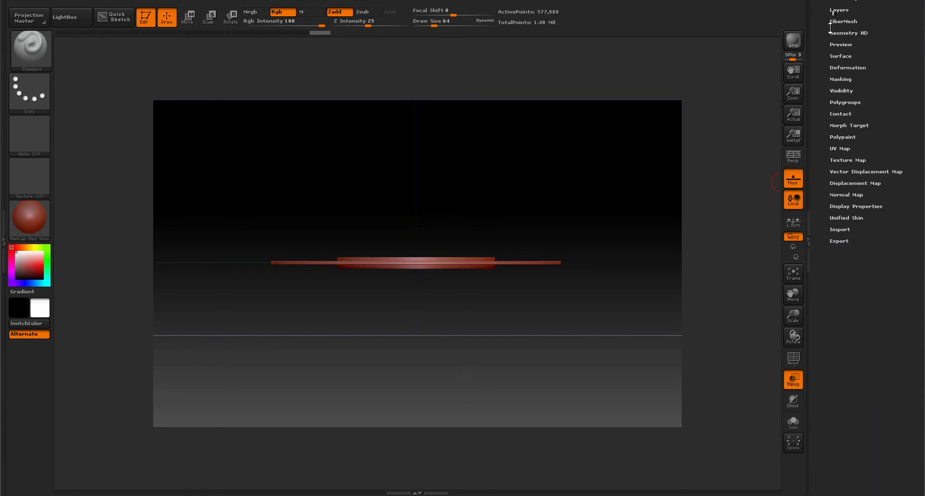
left_click_drag(829, 27, 827, 83)
left_click(834, 56)
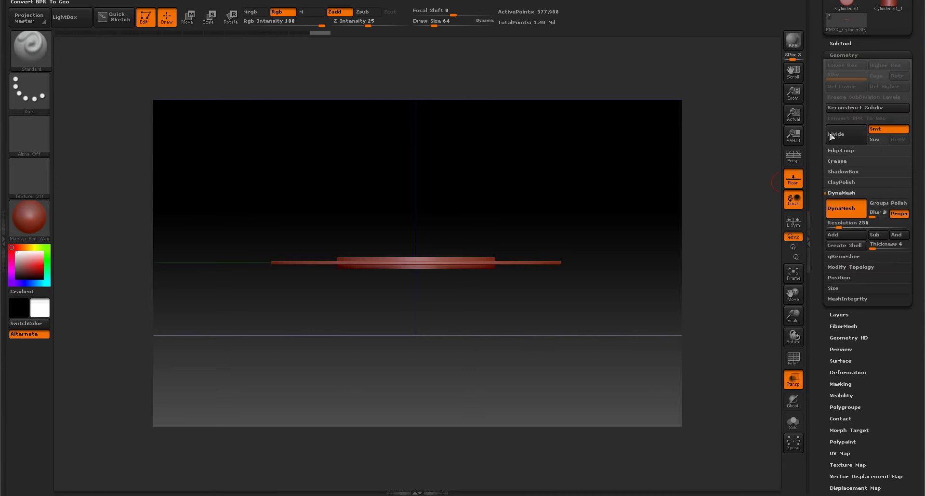
left_click(841, 213)
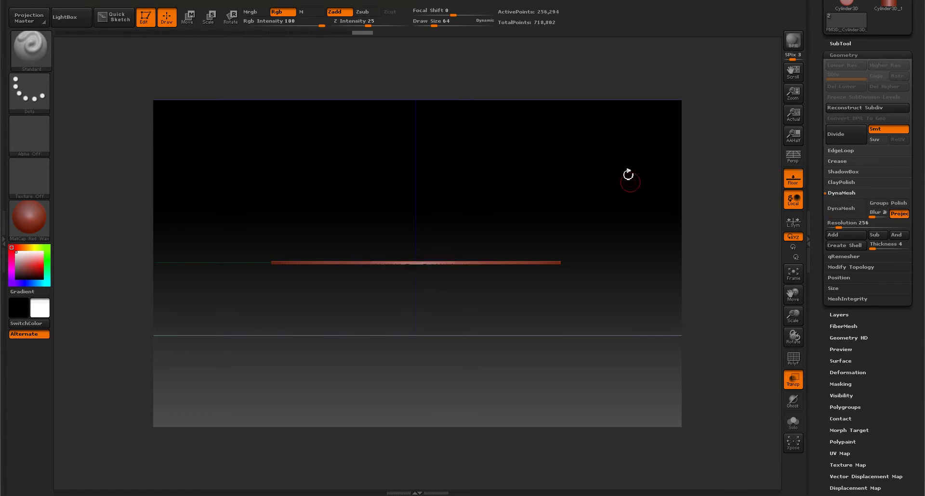
left_click_drag(628, 174, 631, 200)
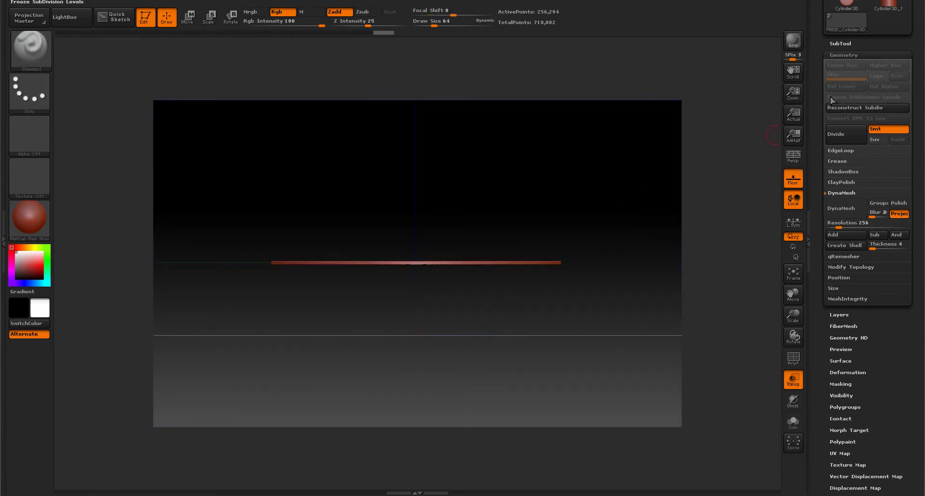
Make the Hat base subtool visible again together with the cut disc.
left_click_drag(819, 67, 819, 135)
left_click(838, 112)
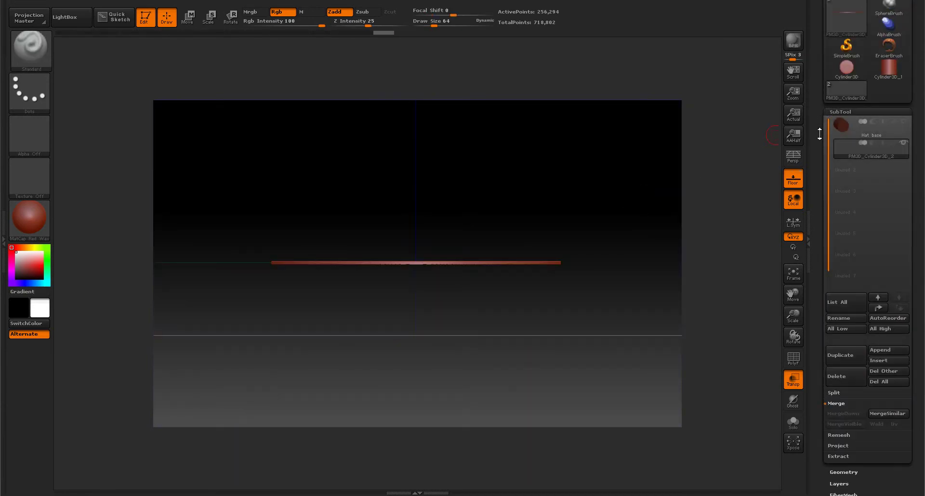
left_click(899, 127)
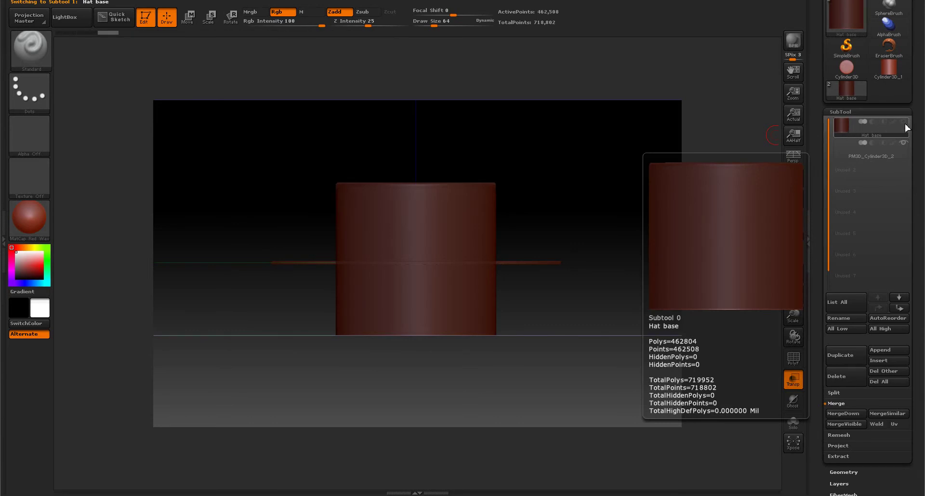
mouse_move(667, 160)
left_mouse_down()
mouse_move(655, 176)
mouse_move(662, 160)
left_mouse_up()
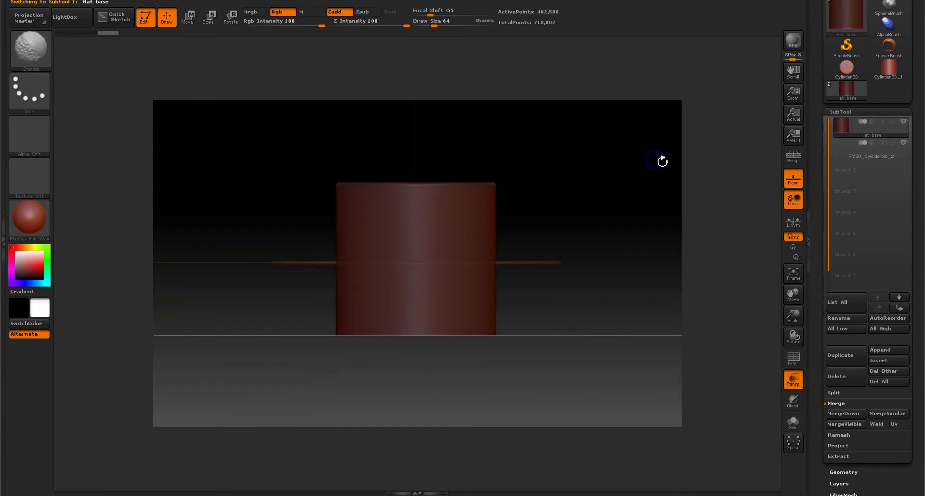
Rename the cut disc subtool as "Hat brim" and set the brush draw size to 113.
left_click(850, 152)
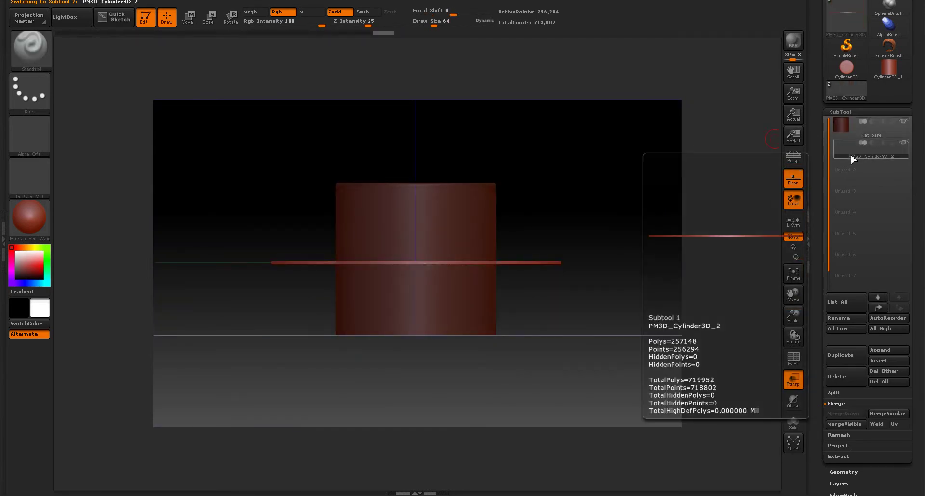
left_click(842, 322)
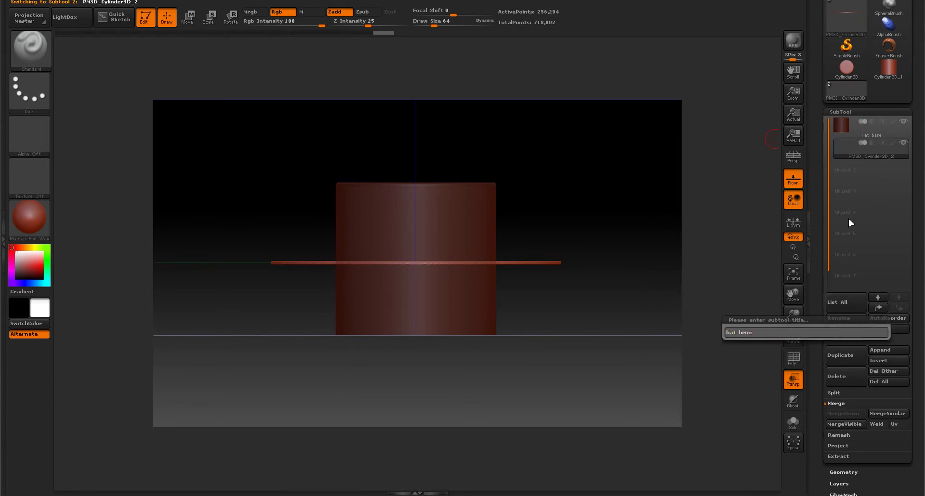
key("Return")
key("space")
left_click_drag(614, 141, 626, 142)
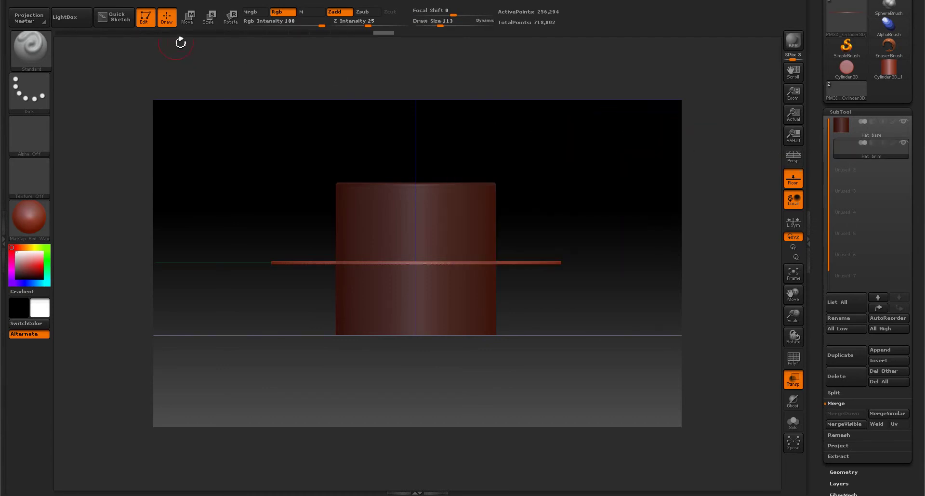
Move the Hat brim straight down along a vertical transpose line to the lower edge of the Hat base.
key("w")
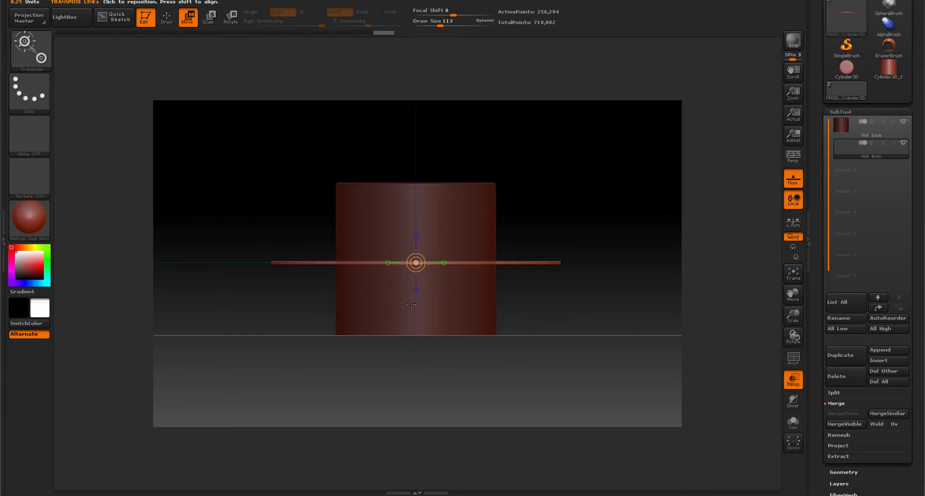
left_click_drag(420, 292, 421, 367)
left_click_drag(409, 289, 408, 350)
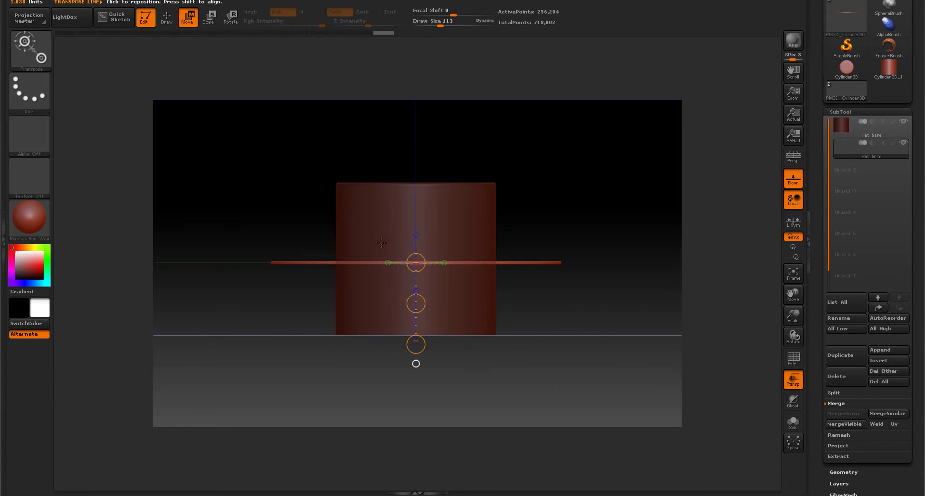
left_click_drag(416, 304, 419, 373)
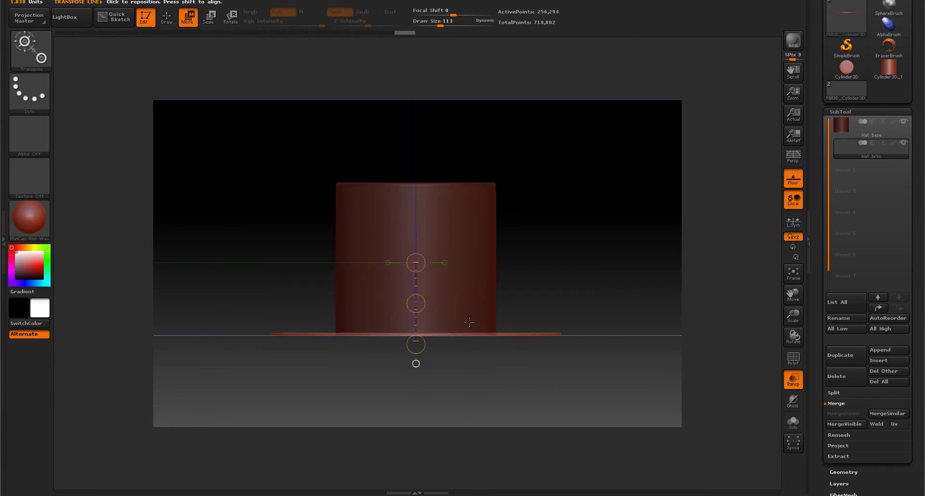
left_click_drag(547, 270, 625, 196)
Select the Hat base subtool and clear its mask.
left_click(841, 124)
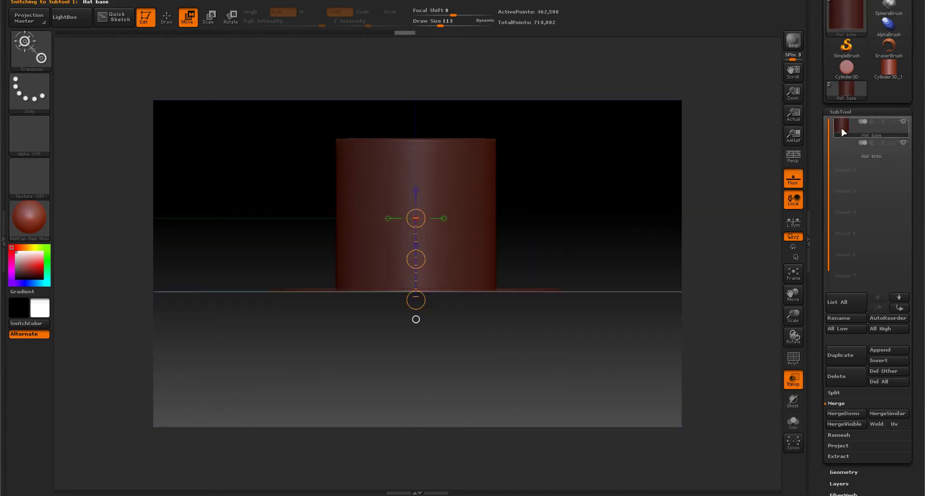
mouse_move(625, 163)
left_mouse_down()
mouse_move(629, 197)
mouse_move(627, 178)
left_mouse_up()
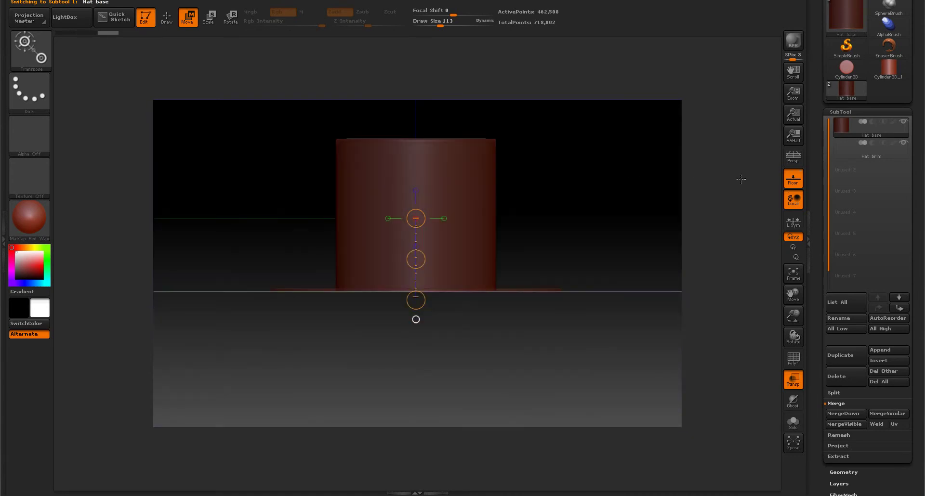
left_click_drag(822, 352, 818, 280)
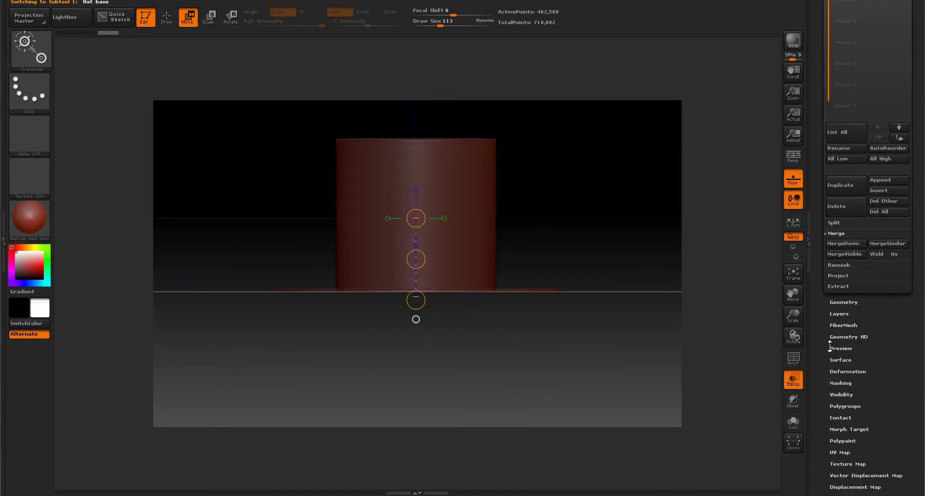
left_click_drag(822, 332, 815, 311)
left_click(830, 312)
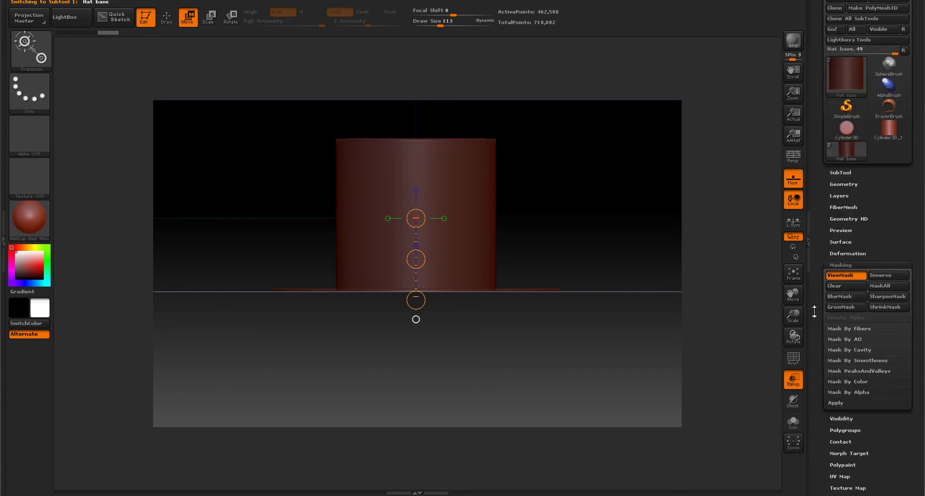
left_click(834, 285)
mouse_move(673, 191)
left_mouse_down()
mouse_move(675, 210)
mouse_move(664, 186)
left_mouse_up()
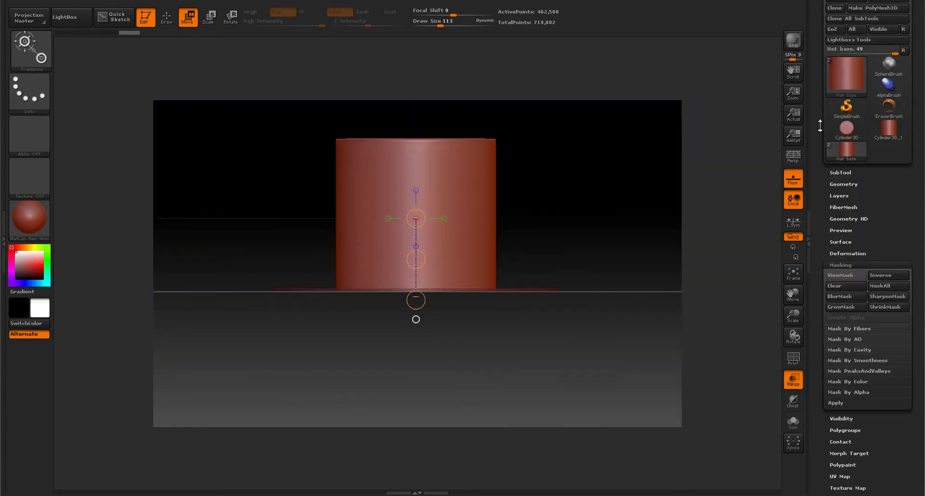
Select the Hat brim subtool and check its masking settings for any remaining mask.
left_click(834, 173)
left_click(837, 163)
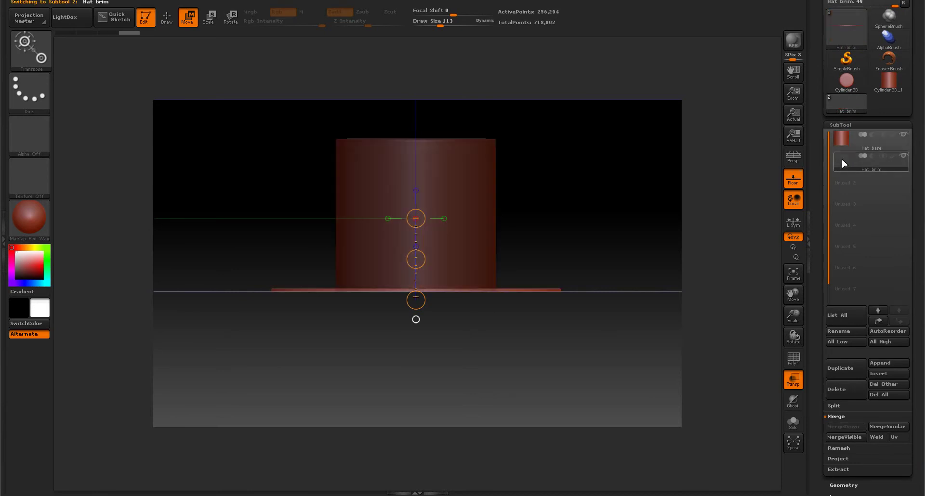
left_click(816, 226)
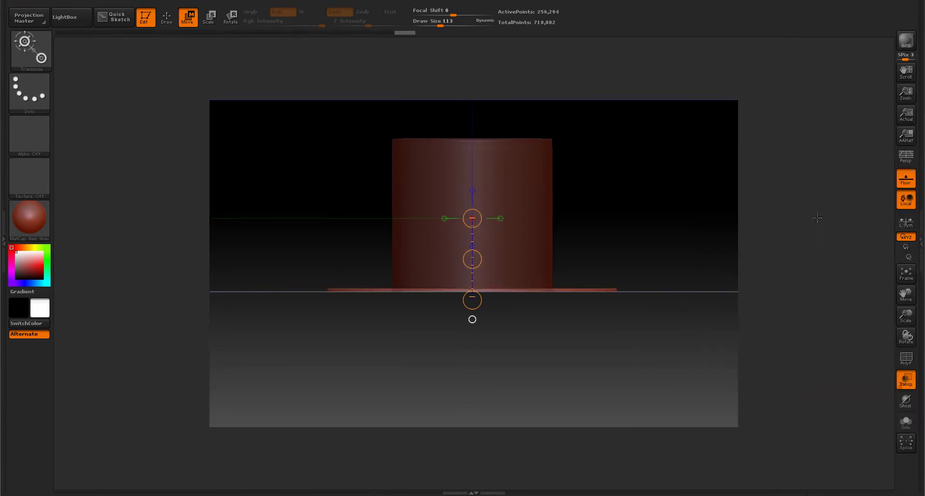
left_click(920, 241)
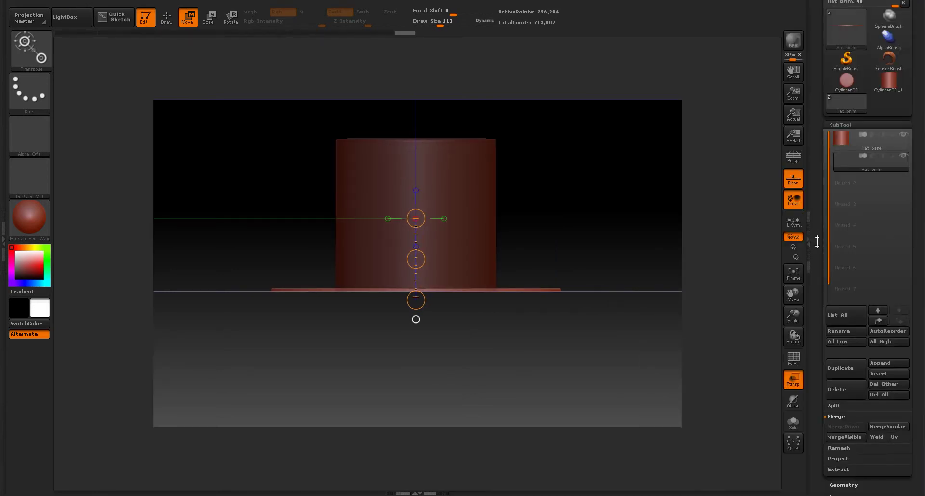
scroll(831, 301, "down", 5)
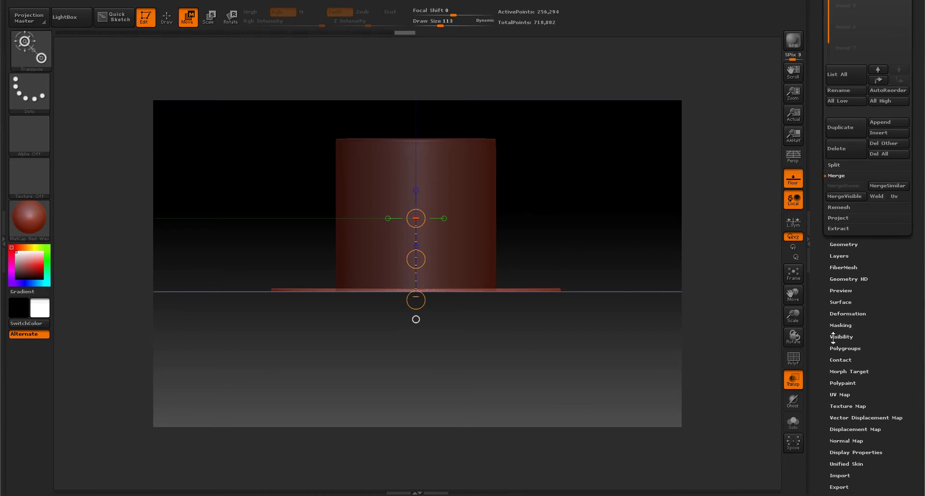
left_click(833, 325)
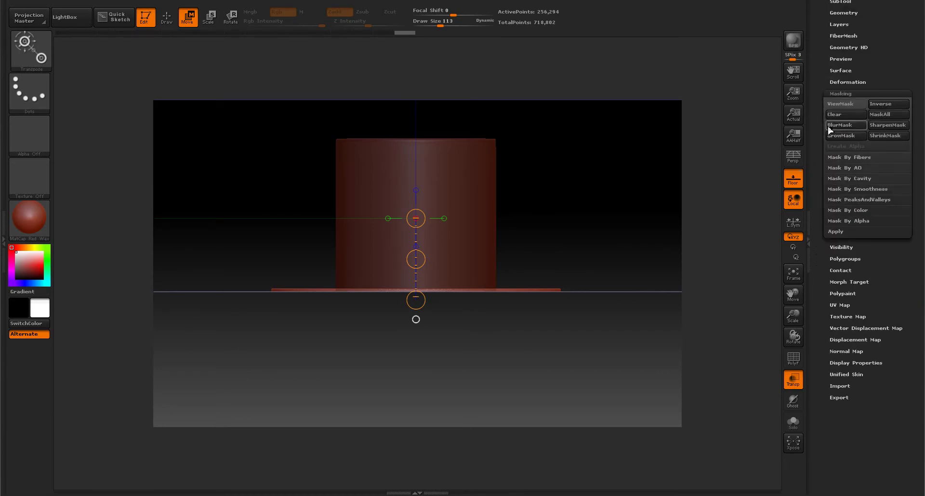
left_click_drag(821, 83, 821, 197)
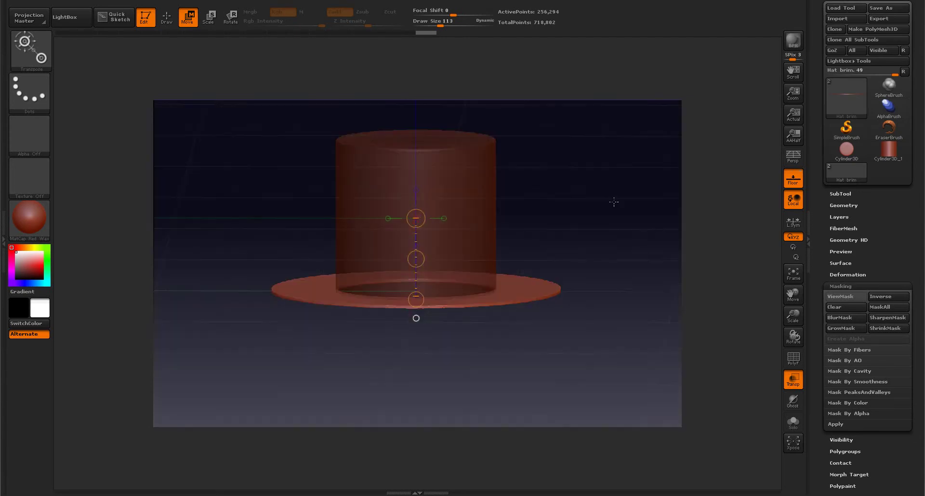
Switch back to Draw mode and make Hat brim the active subtool in the subtool list.
left_click(162, 16)
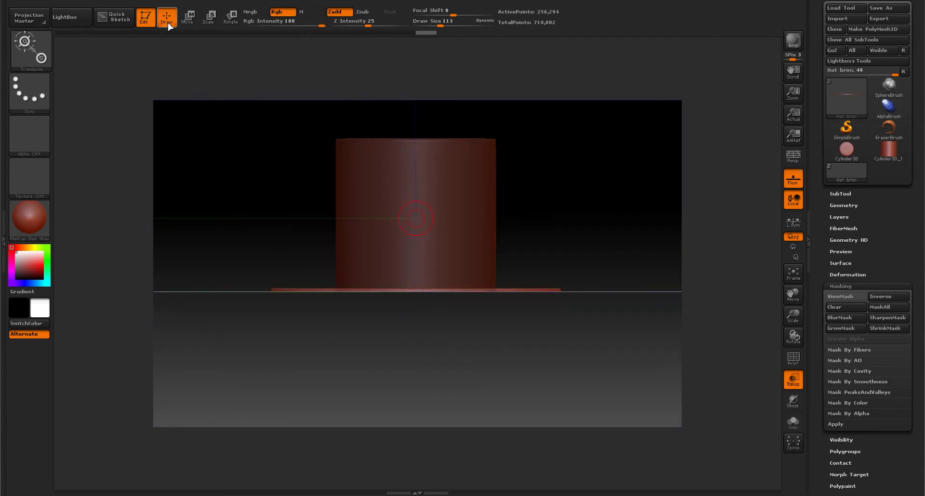
left_click(831, 192)
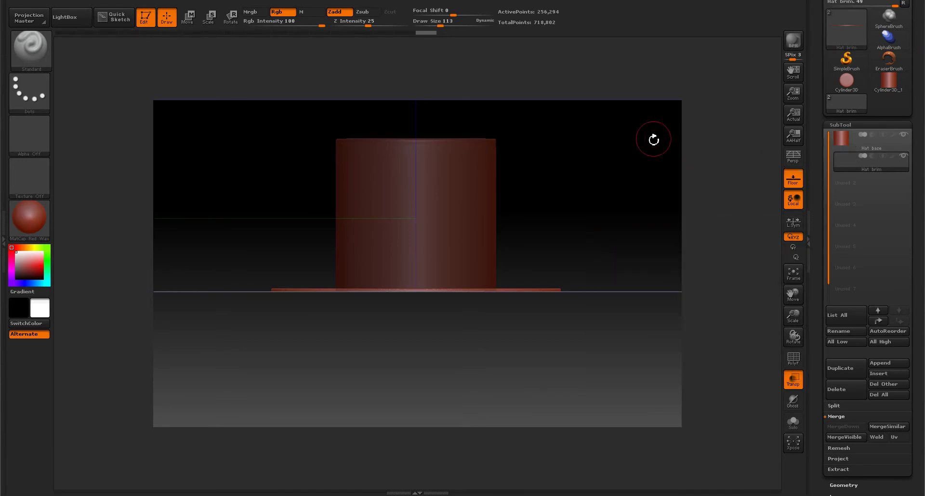
left_click_drag(652, 138, 692, 156)
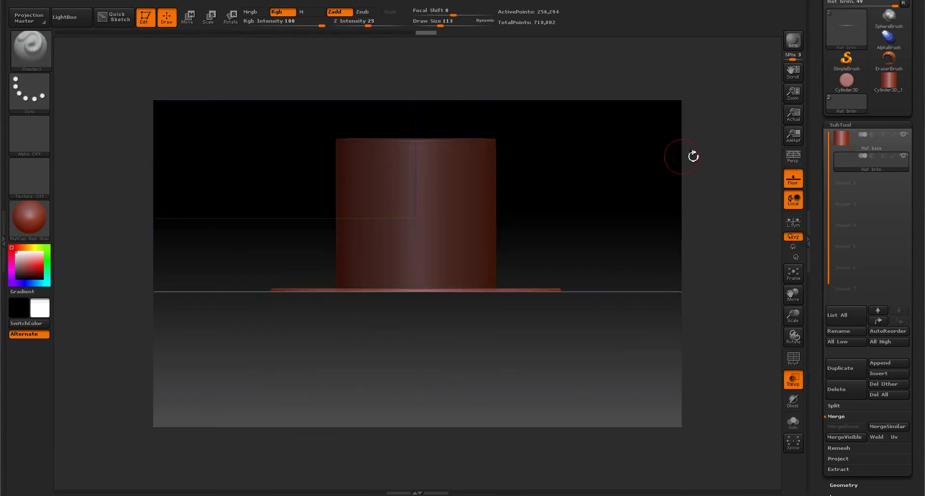
left_click(845, 145)
left_click(844, 170)
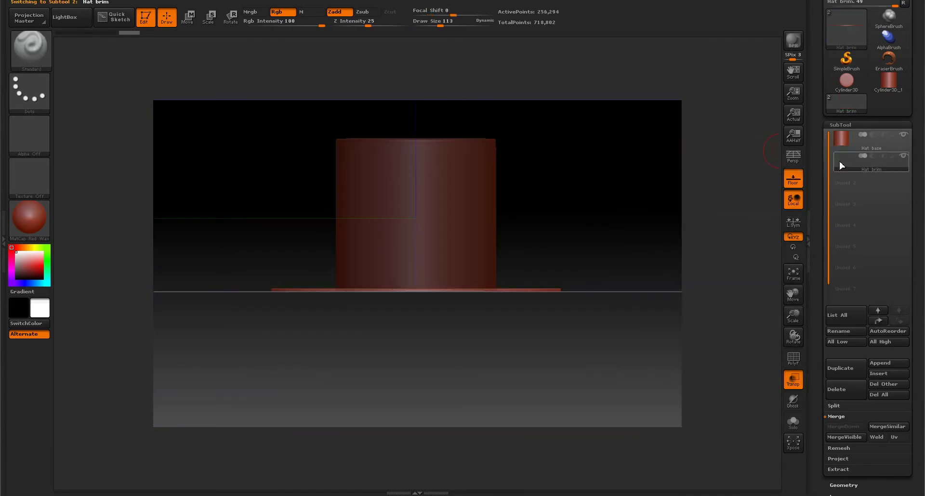
Merge the visible Hat base and Hat brim with SubTool Master, using Merge only and preserving existing polygroups.
mouse_move(666, 167)
left_mouse_down()
mouse_move(676, 185)
mouse_move(669, 175)
mouse_move(672, 193)
mouse_move(663, 188)
left_mouse_up()
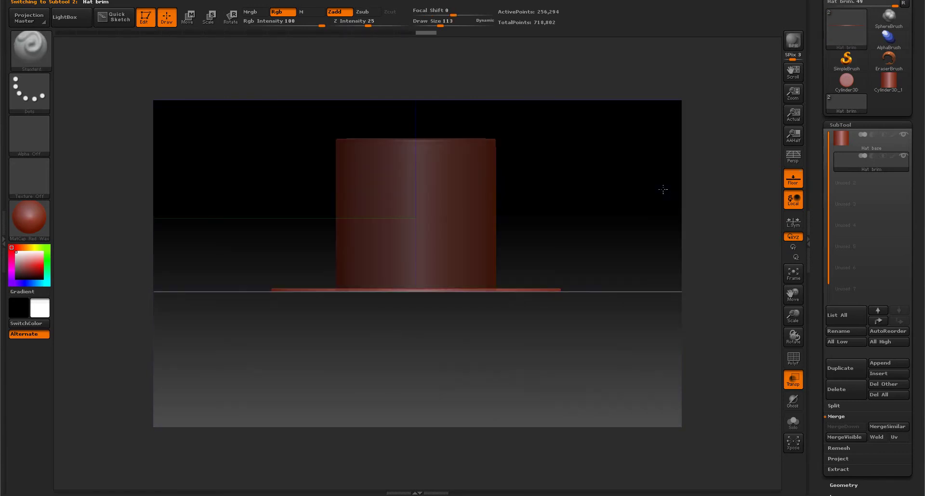
left_click(452, 2)
left_click(450, 3)
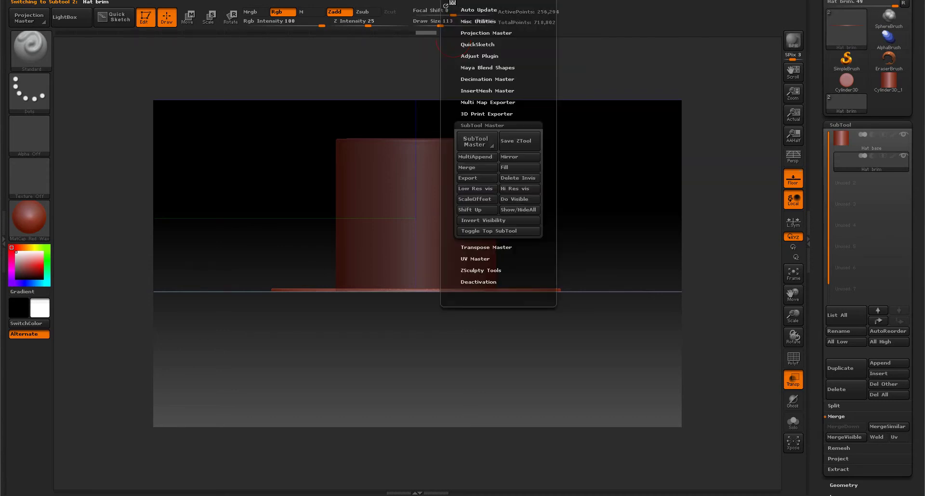
left_click(472, 168)
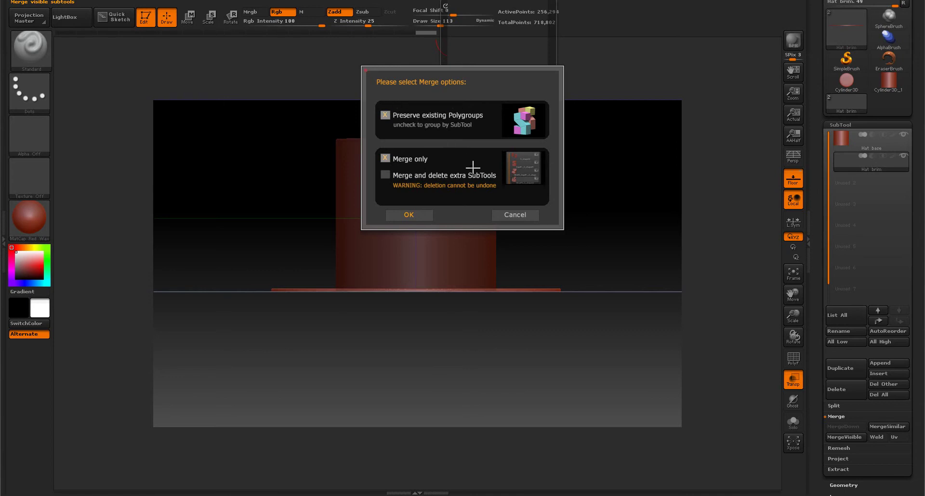
left_click(407, 217)
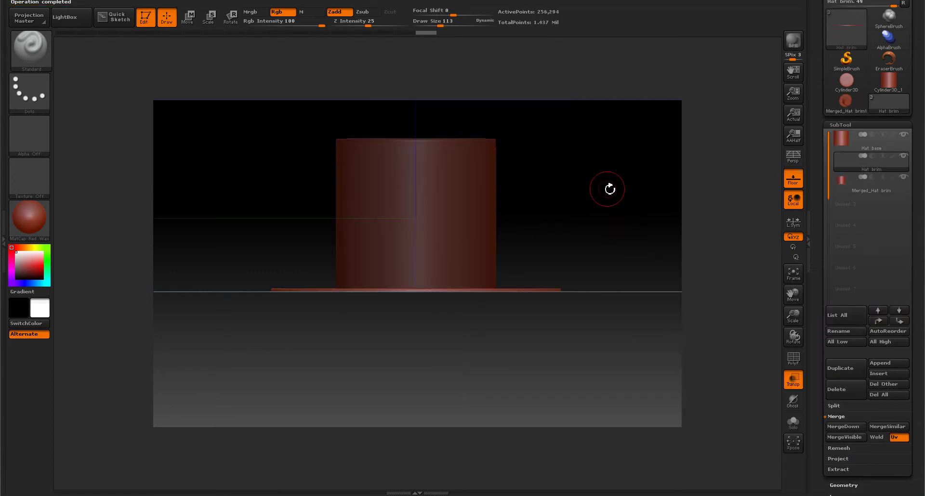
Make Merged_Hat brim the active subtool and hide the original Hat base and Hat brim.
left_click(904, 134)
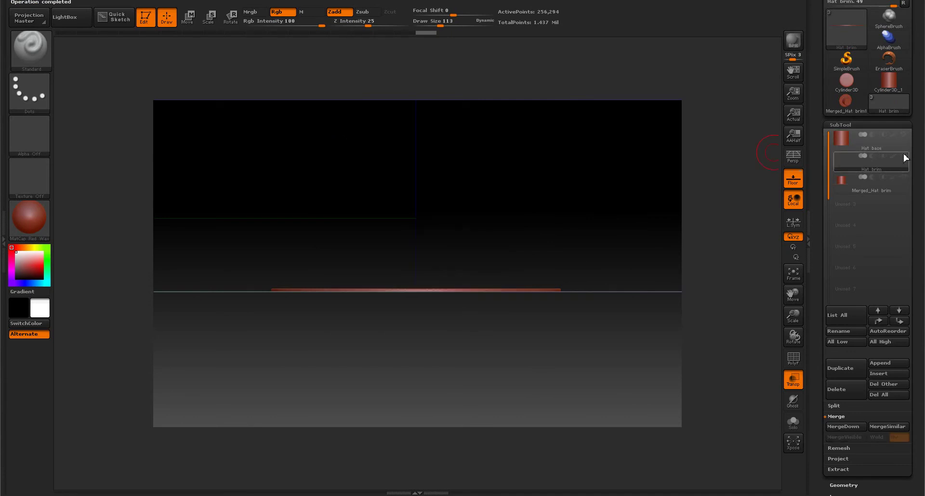
left_click(904, 185)
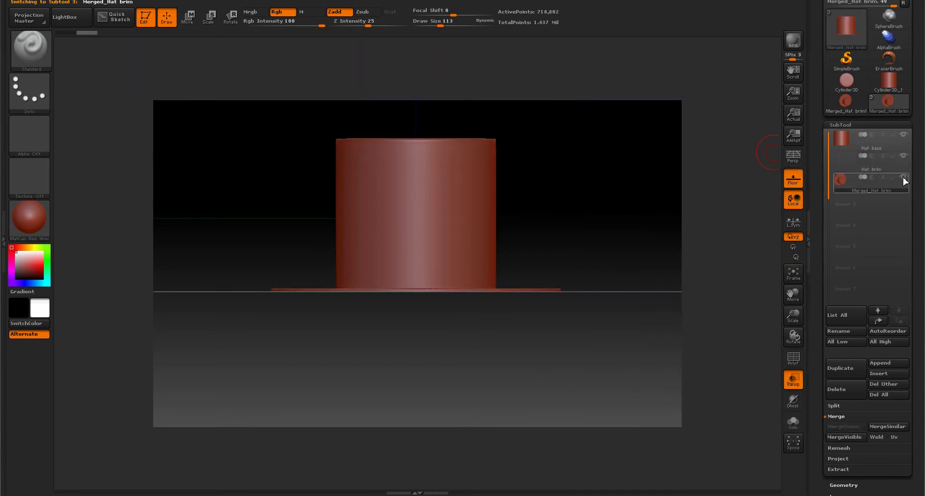
left_click(903, 156)
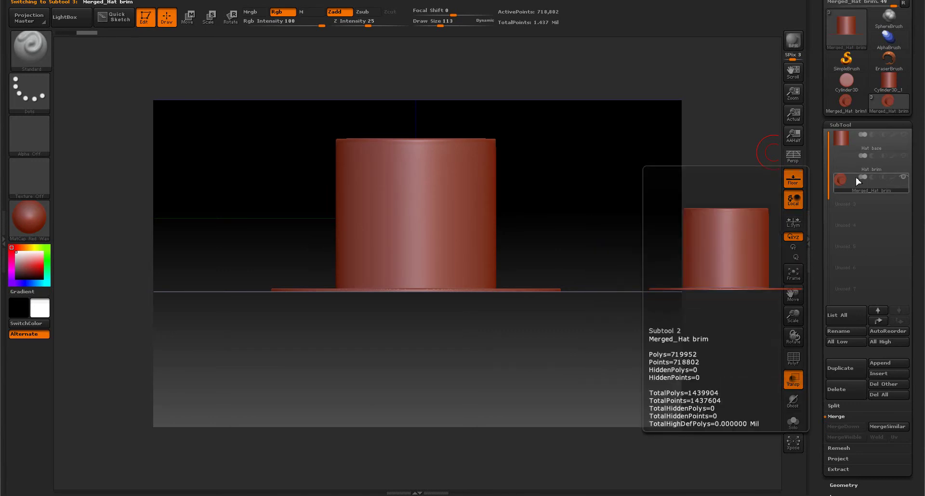
mouse_move(641, 159)
left_mouse_down()
mouse_move(634, 196)
mouse_move(642, 138)
mouse_move(634, 128)
mouse_move(648, 96)
mouse_move(673, 157)
mouse_move(646, 208)
mouse_move(632, 207)
mouse_move(646, 221)
mouse_move(637, 202)
mouse_move(640, 216)
mouse_move(619, 260)
mouse_move(608, 190)
mouse_move(612, 222)
left_mouse_up()
mouse_move(610, 203)
left_mouse_down("shift")
mouse_move(611, 223)
mouse_move(608, 172)
mouse_move(615, 229)
mouse_move(617, 190)
mouse_move(627, 209)
left_mouse_up("shift")
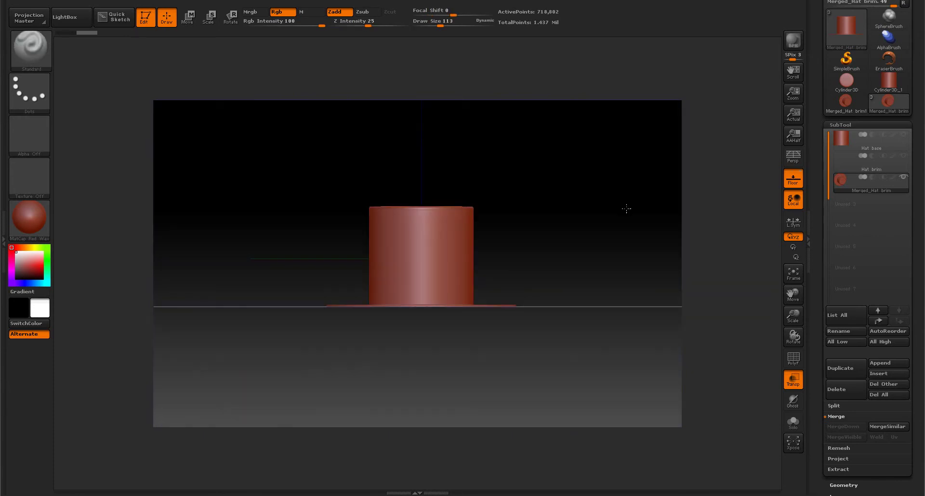
Choose the Move Elastic brush, set its draw size to 1000 and activate X symmetry for the merged hat.
left_click(29, 48)
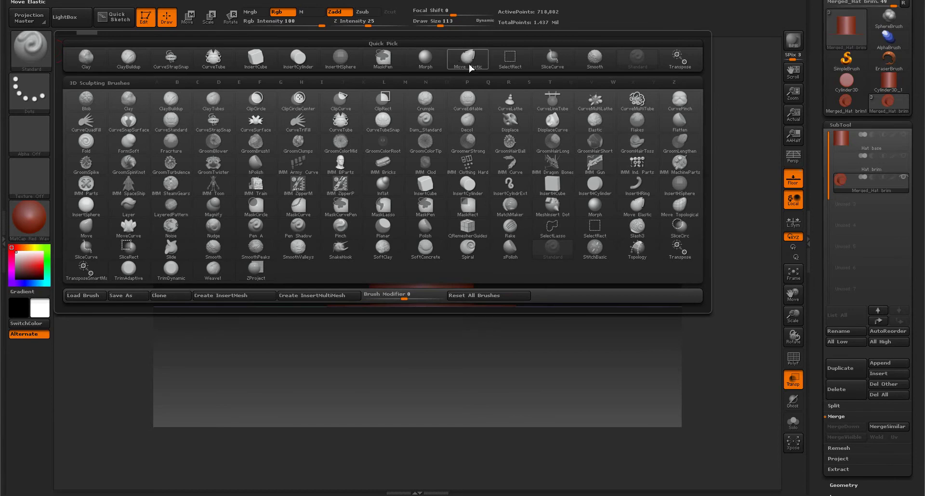
left_click(467, 59)
left_click_drag(549, 157, 552, 181)
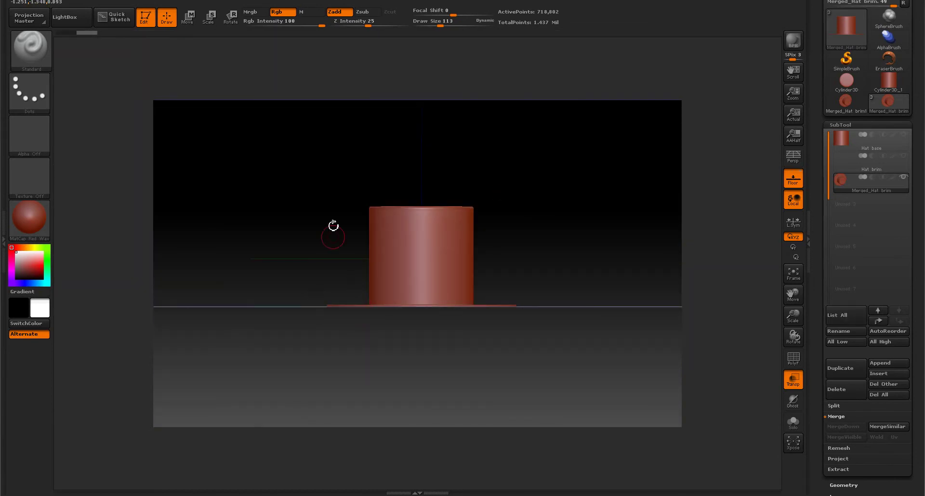
left_click_drag(527, 155, 520, 181)
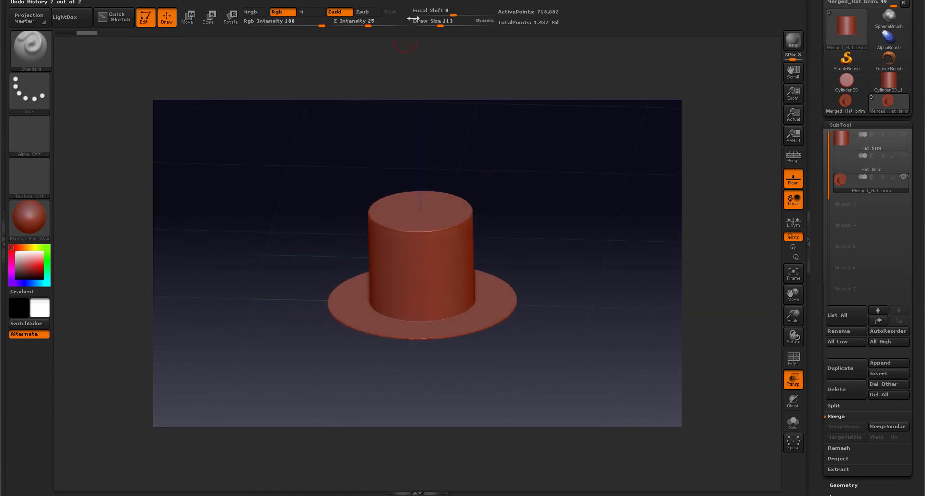
left_click(431, 3)
left_click(39, 54)
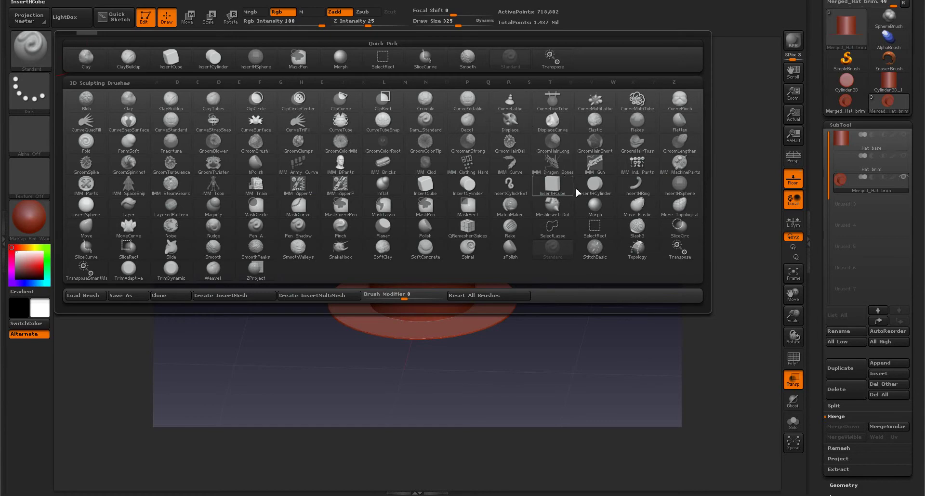
left_click(594, 207)
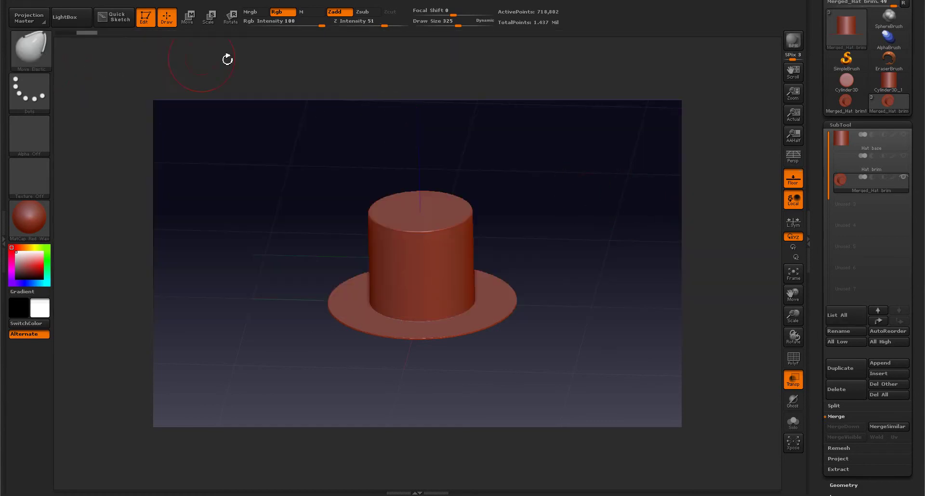
left_click(433, 5)
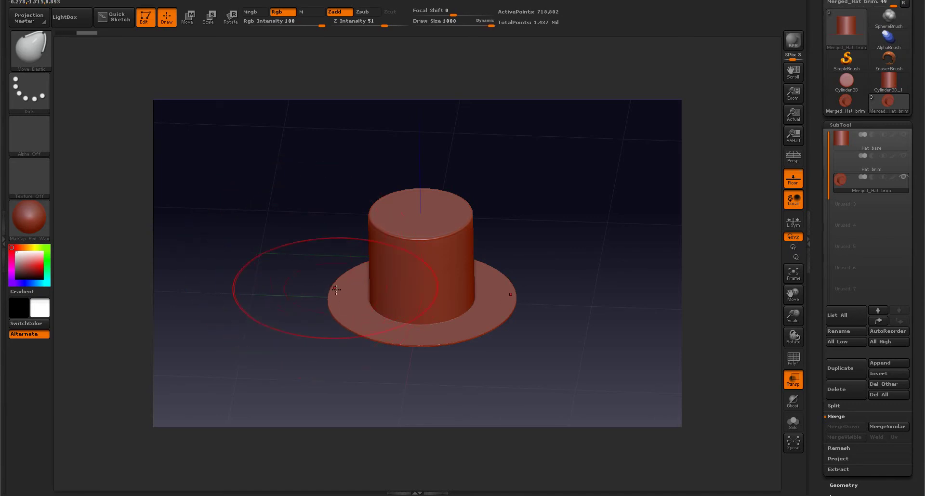
Set Z Intensity to 11 and bend both sides of the hat's brim upward.
left_click_drag(267, 258, 276, 248)
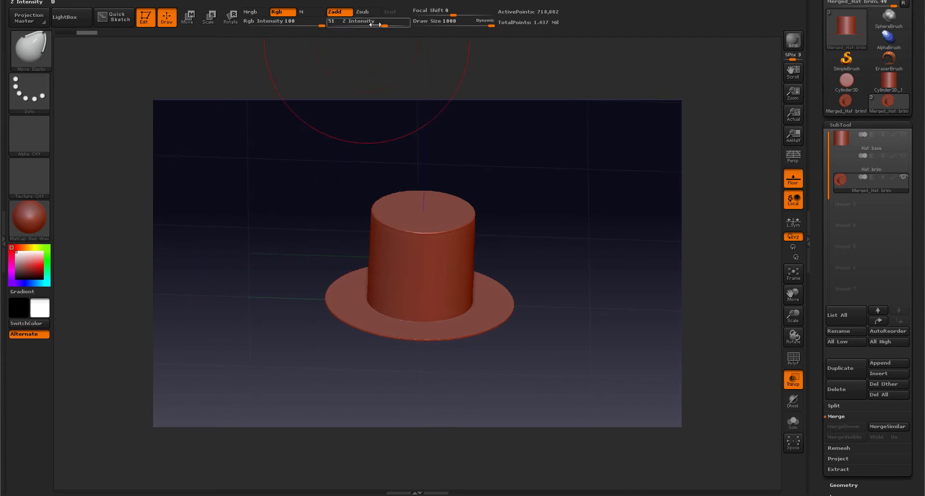
left_click_drag(380, 23, 355, 25)
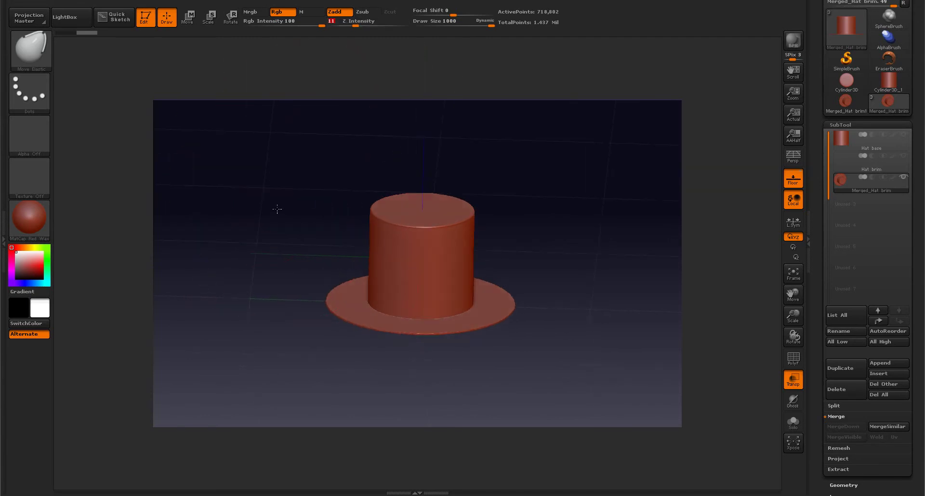
left_click_drag(275, 207, 303, 259)
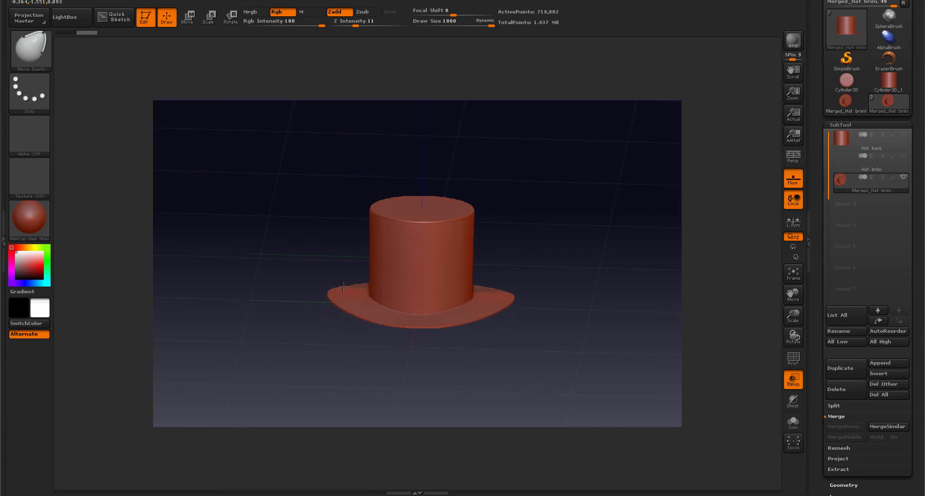
mouse_move(308, 227)
left_mouse_down()
mouse_move(299, 231)
mouse_move(289, 212)
mouse_move(322, 192)
mouse_move(320, 159)
mouse_move(302, 234)
mouse_move(324, 219)
mouse_move(428, 238)
mouse_move(474, 275)
mouse_move(450, 294)
left_mouse_up()
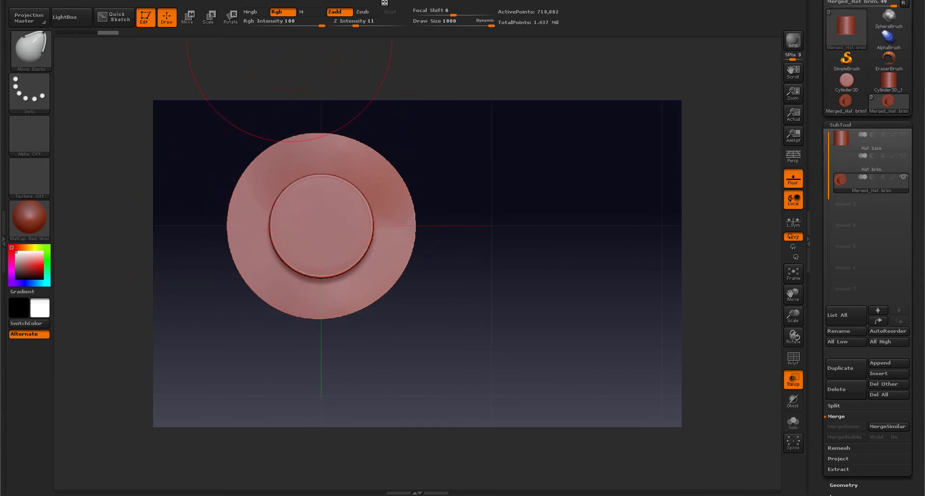
Add Y symmetry to the active X symmetry so strokes also mirror between the hat's front and back.
left_click(418, 2)
mouse_move(414, 6)
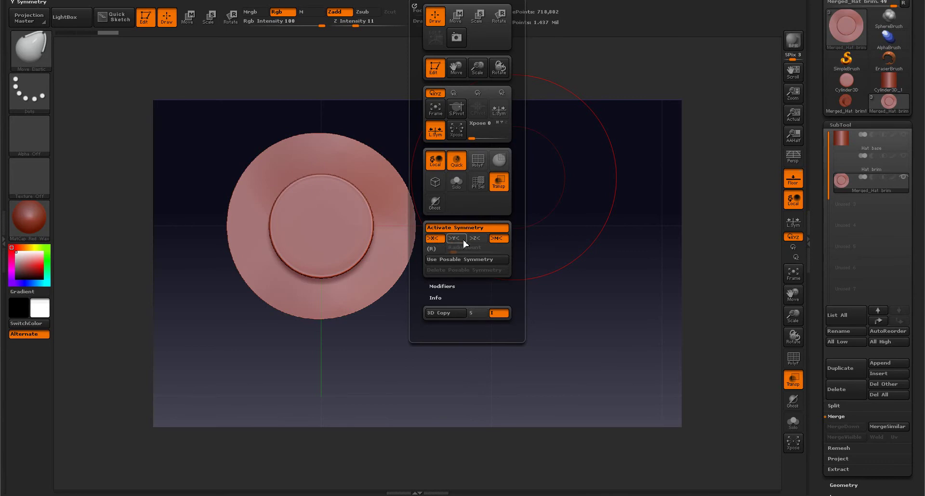
mouse_move(487, 274)
left_mouse_down()
mouse_move(468, 214)
mouse_move(479, 196)
mouse_move(382, 238)
mouse_move(396, 268)
left_mouse_up()
left_click_drag(492, 271, 505, 213)
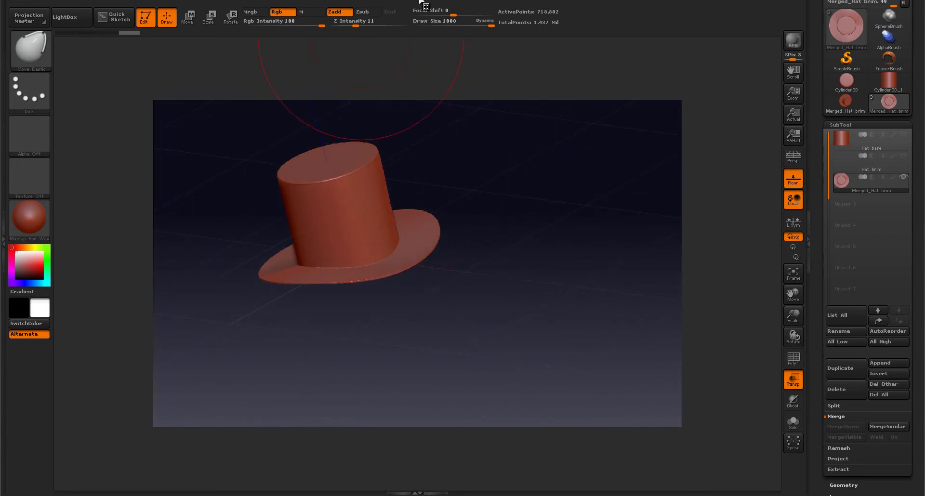
key("space")
left_click(456, 239)
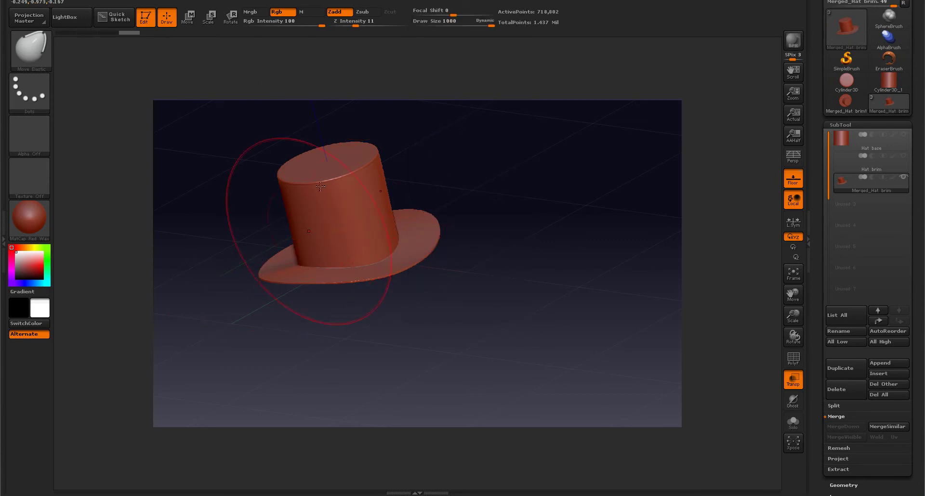
Raise Z Intensity to 20 and curl the sides of the hat's brim further upward.
left_click_drag(357, 25, 356, 26)
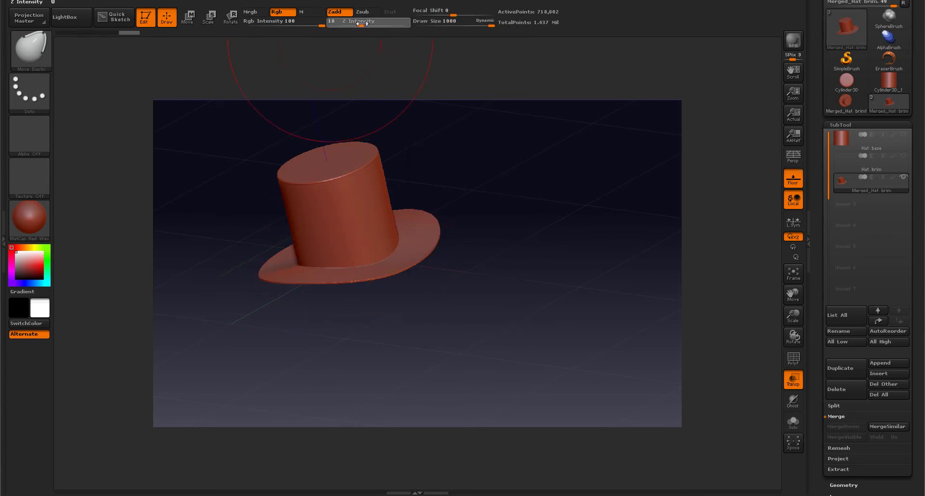
left_click_drag(493, 256, 491, 239, "shift")
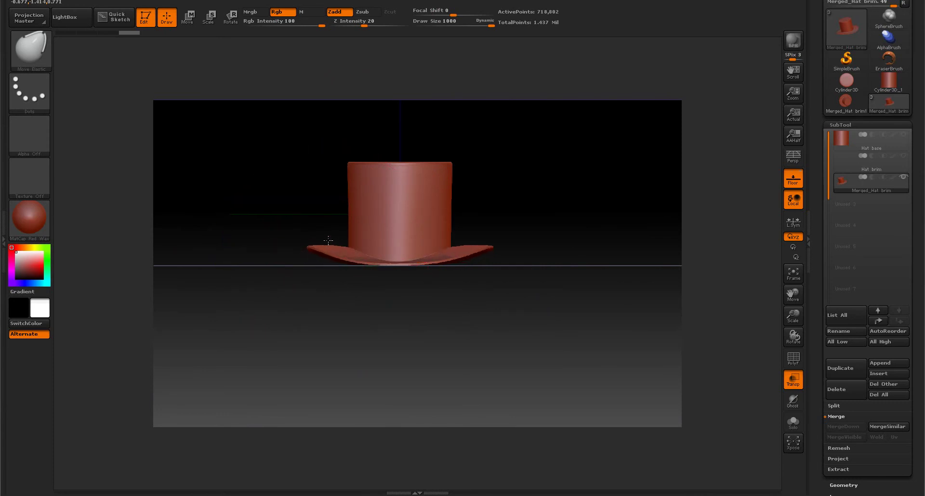
left_click_drag(291, 200, 365, 272)
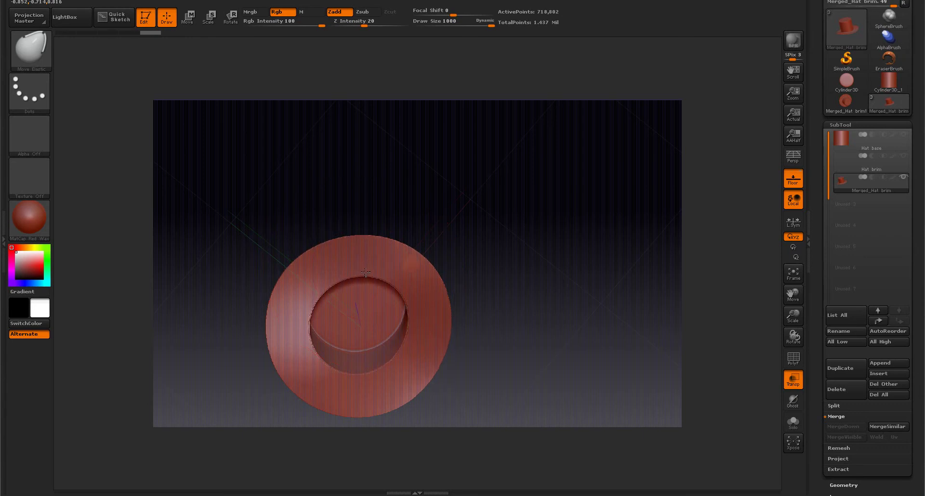
mouse_move(498, 150)
left_mouse_down()
mouse_move(481, 247)
mouse_move(520, 247)
mouse_move(544, 263)
mouse_move(522, 230)
mouse_move(548, 183)
mouse_move(516, 221)
mouse_move(543, 221)
mouse_move(556, 192)
mouse_move(560, 225)
mouse_move(510, 211)
mouse_move(417, 223)
mouse_move(396, 167)
mouse_move(306, 182)
mouse_move(405, 201)
left_mouse_up()
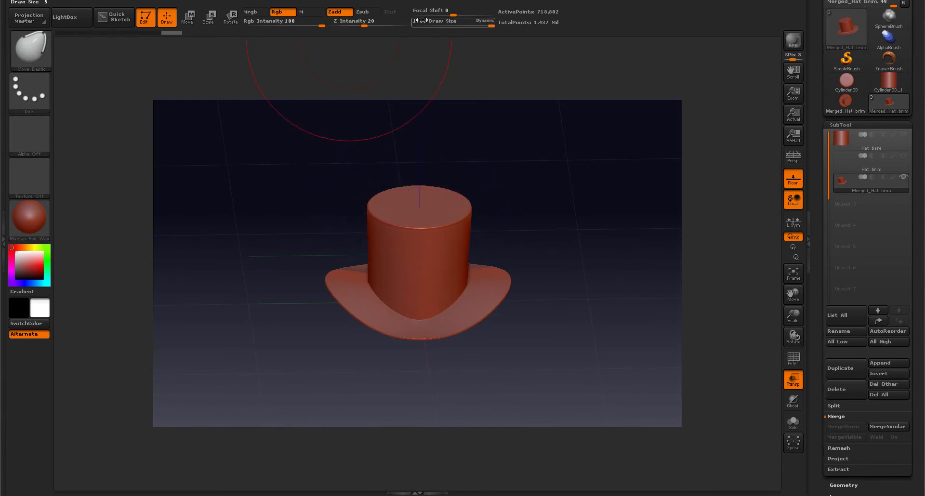
Dent the top of the crown at draw size 549 and reshape its upper rim at draw size 878.
left_click_drag(424, 23, 472, 26)
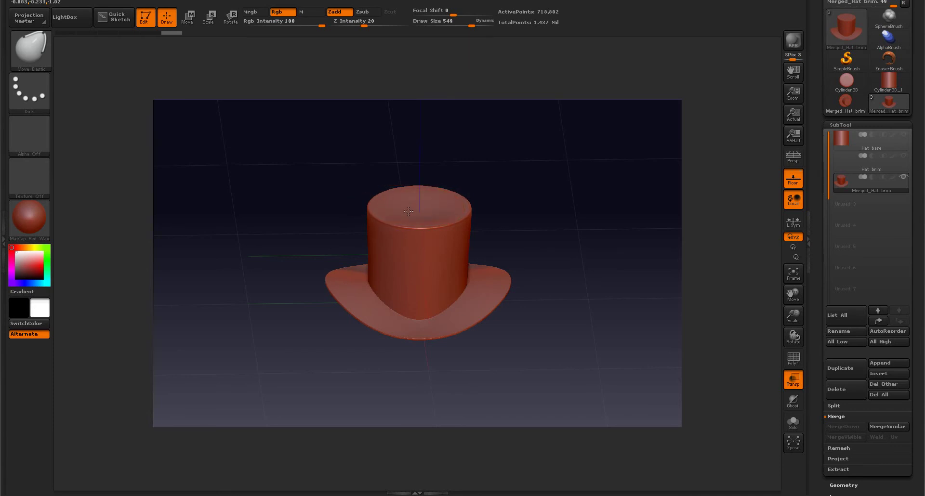
left_click_drag(299, 191, 301, 168)
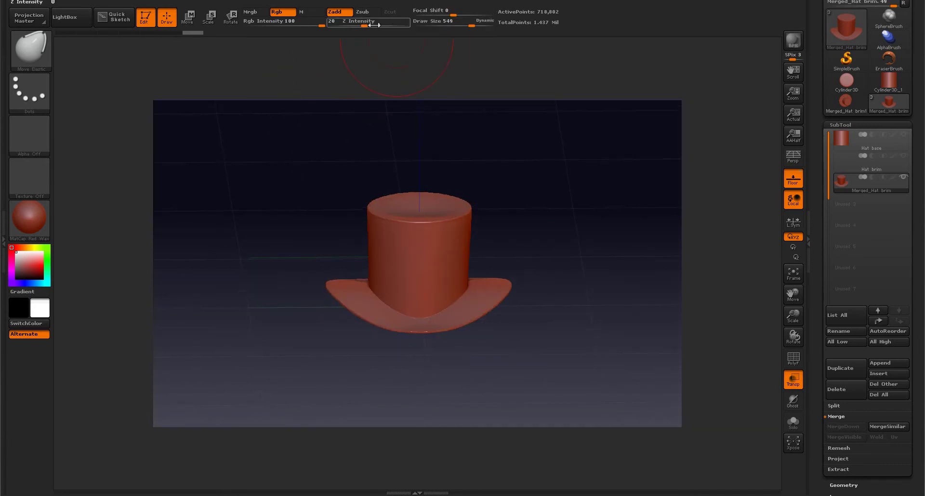
left_click_drag(472, 23, 488, 24)
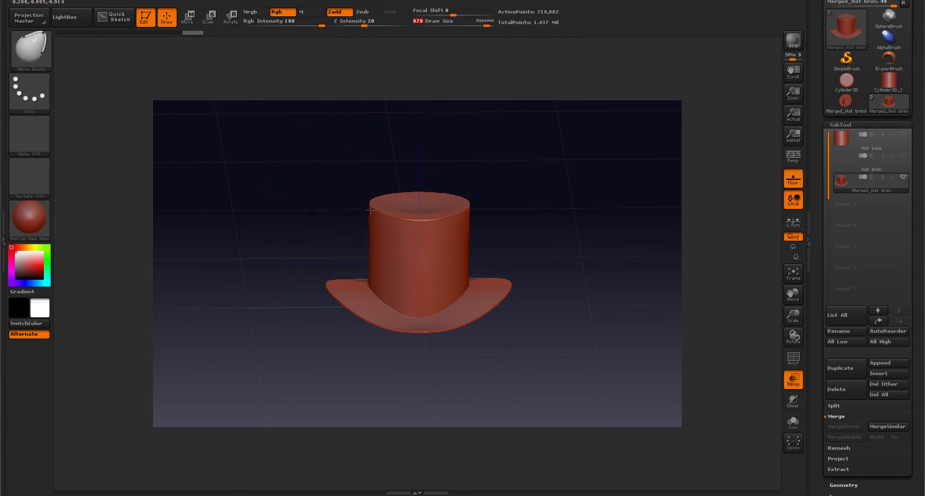
mouse_move(311, 173)
left_mouse_down()
mouse_move(347, 161)
mouse_move(475, 158)
mouse_move(423, 157)
mouse_move(499, 164)
mouse_move(458, 151)
mouse_move(510, 157)
mouse_move(536, 223)
mouse_move(568, 243)
mouse_move(538, 219)
mouse_move(548, 180)
mouse_move(541, 228)
mouse_move(558, 217)
mouse_move(550, 239)
mouse_move(522, 225)
mouse_move(572, 227)
mouse_move(558, 217)
mouse_move(585, 181)
mouse_move(558, 212)
mouse_move(576, 225)
left_mouse_up()
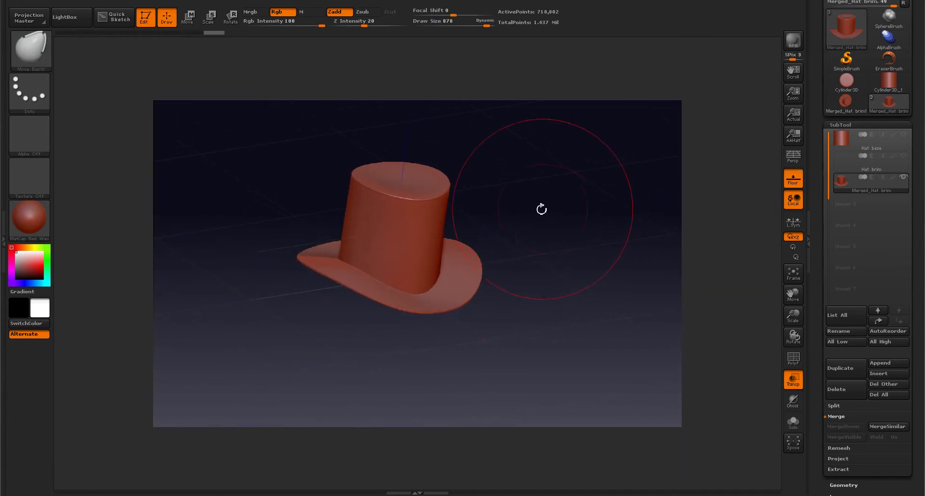
mouse_move(547, 215)
left_mouse_down()
mouse_move(553, 198)
mouse_move(539, 211)
mouse_move(566, 225)
mouse_move(559, 235)
mouse_move(566, 227)
mouse_move(546, 212)
left_mouse_up()
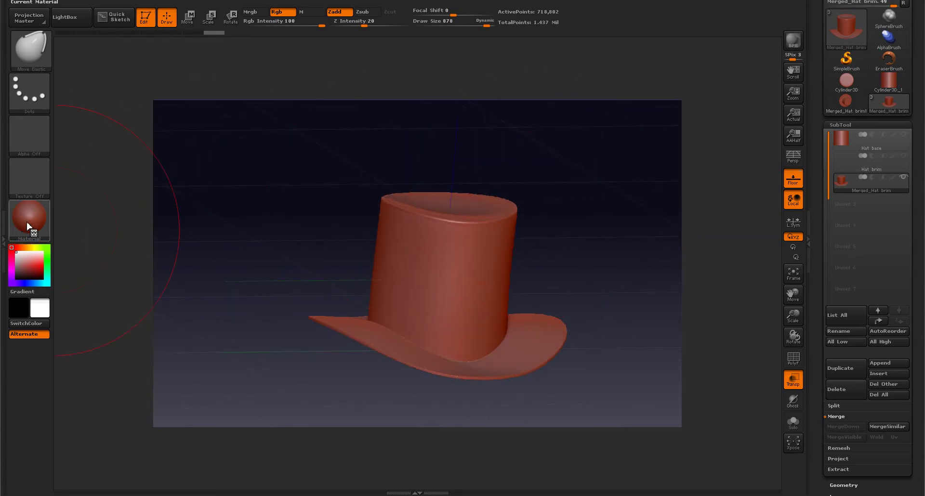
Apply BasicMaterial to the hat and fill it with black.
left_click(27, 226)
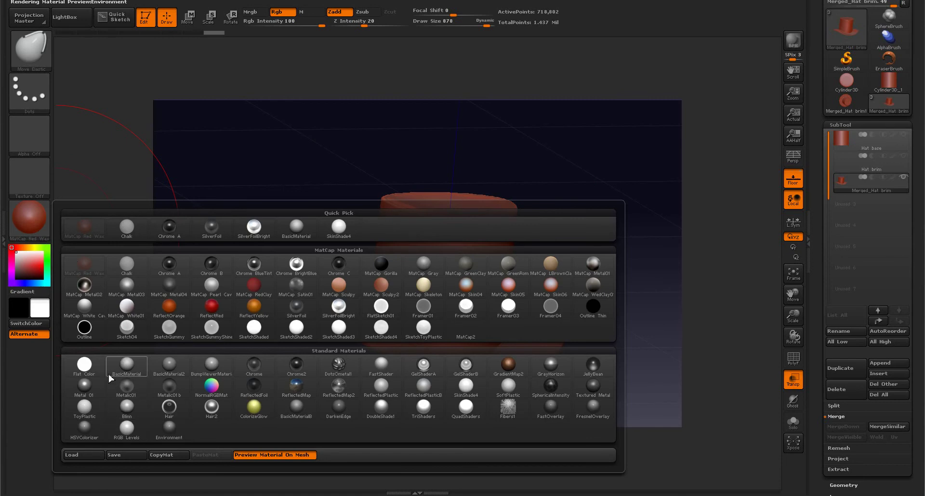
left_click(110, 379)
left_click_drag(262, 210, 39, 263)
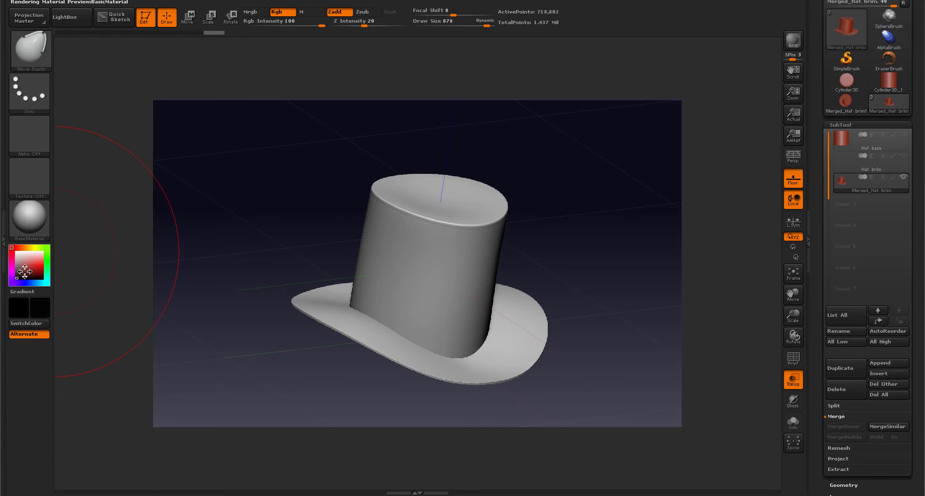
left_click_drag(233, 205, 225, 184)
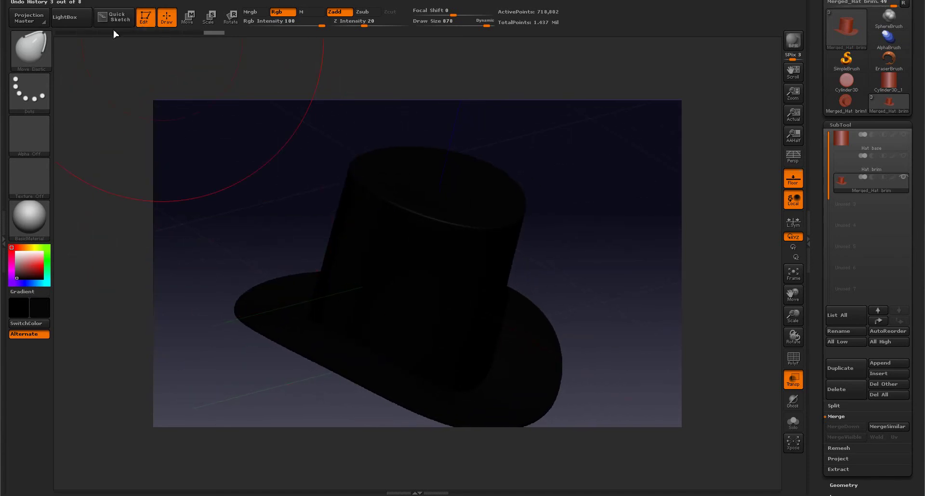
Set the BasicMaterial's Specular to 7 and raise its Ambient value above zero.
left_click(220, 3)
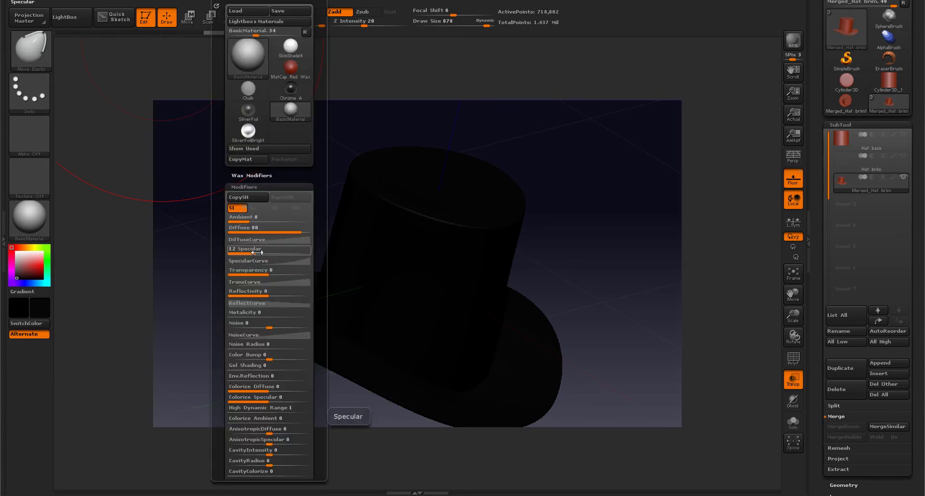
left_click_drag(257, 252, 256, 253)
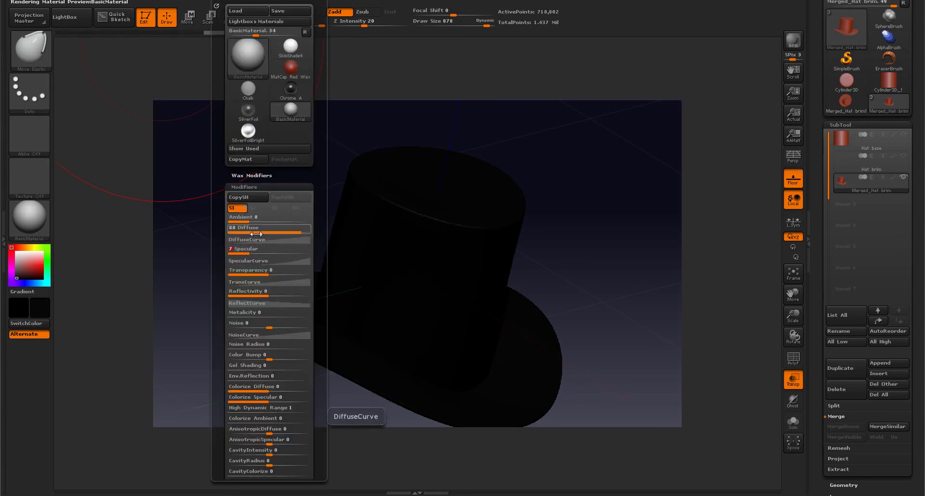
left_click_drag(252, 218, 263, 220)
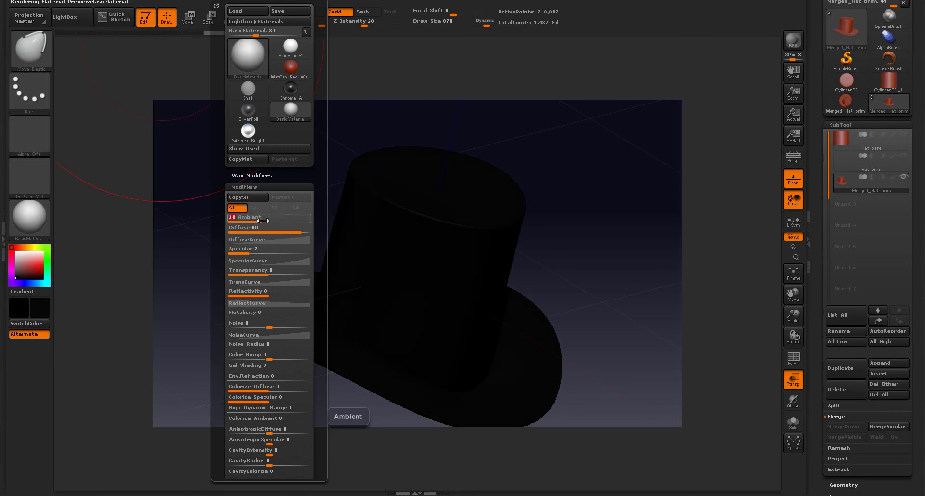
left_click_drag(569, 217, 754, 137)
Open the NoiseMaker to add surface noise to the hat.
left_click(838, 125)
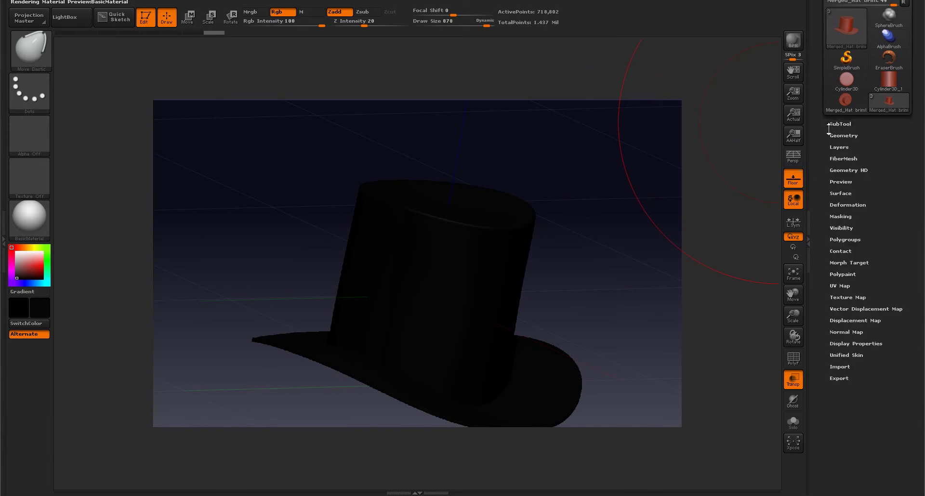
left_click(838, 193)
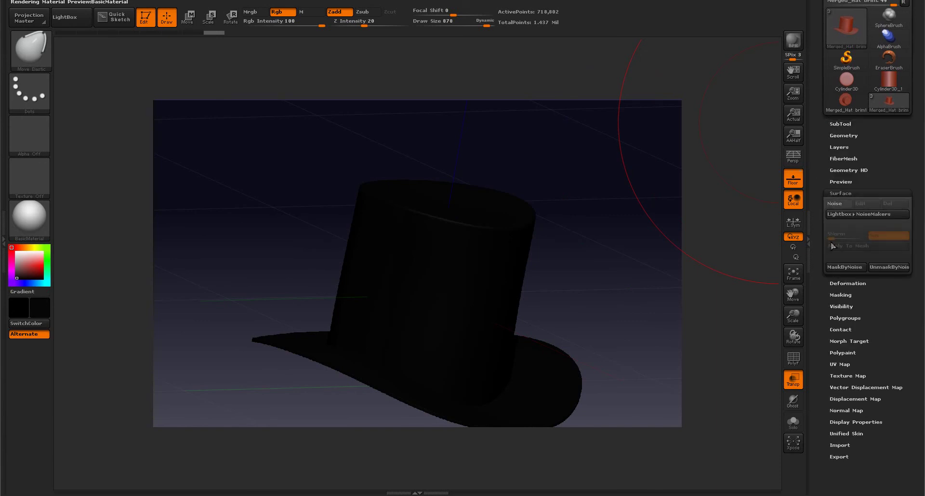
left_click(842, 215)
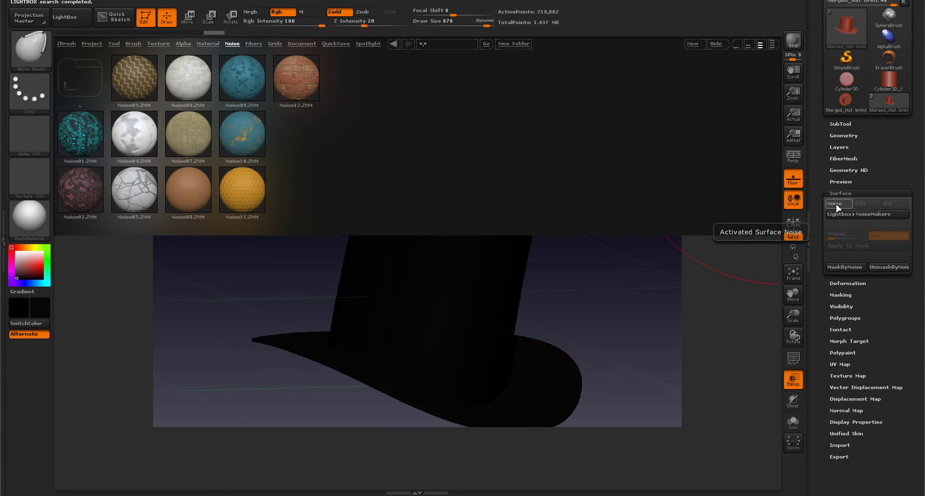
left_click(835, 204)
mouse_move(750, 138)
left_mouse_down()
mouse_move(756, 132)
mouse_move(736, 130)
left_mouse_up()
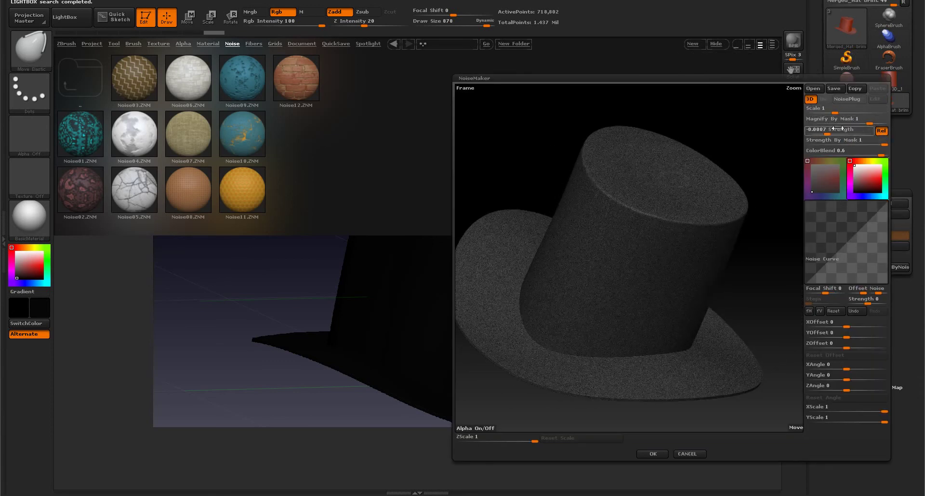
Turn off relative noise strength and set the noise Strength to 0.0163.
left_click_drag(837, 128, 839, 130)
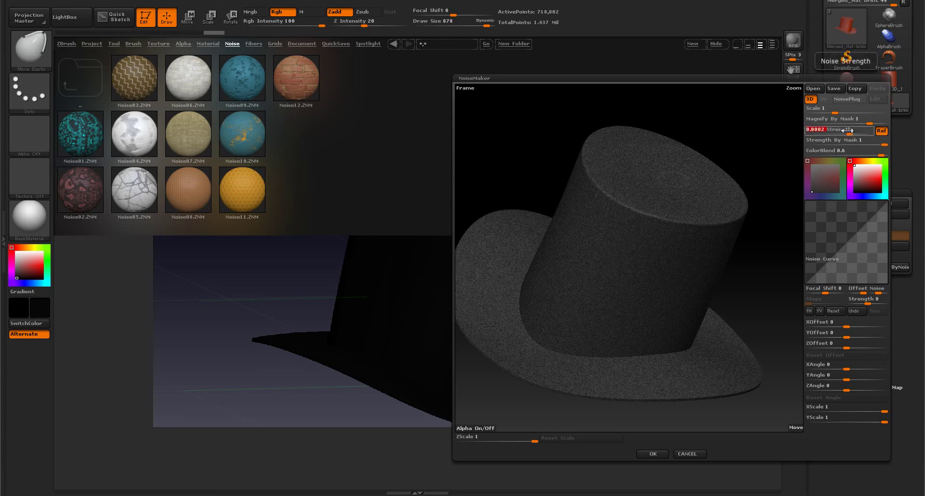
left_click_drag(850, 131, 858, 132)
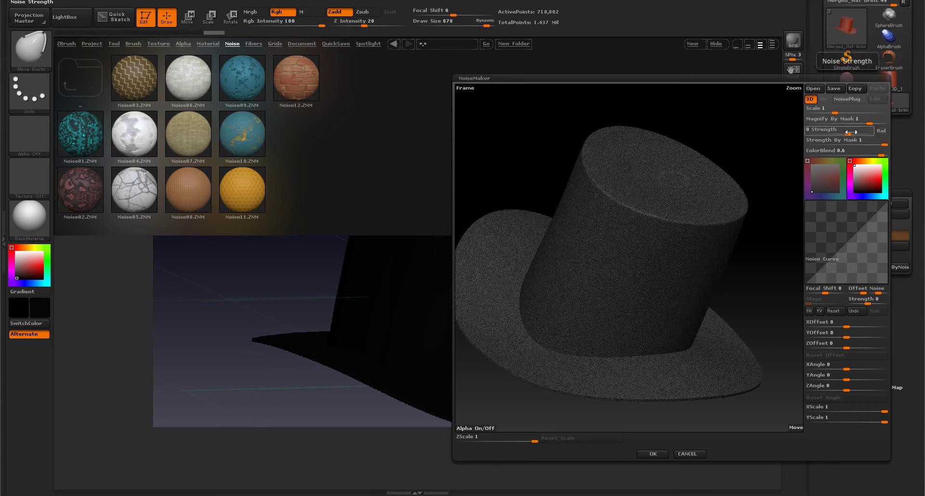
left_click_drag(853, 131, 857, 131)
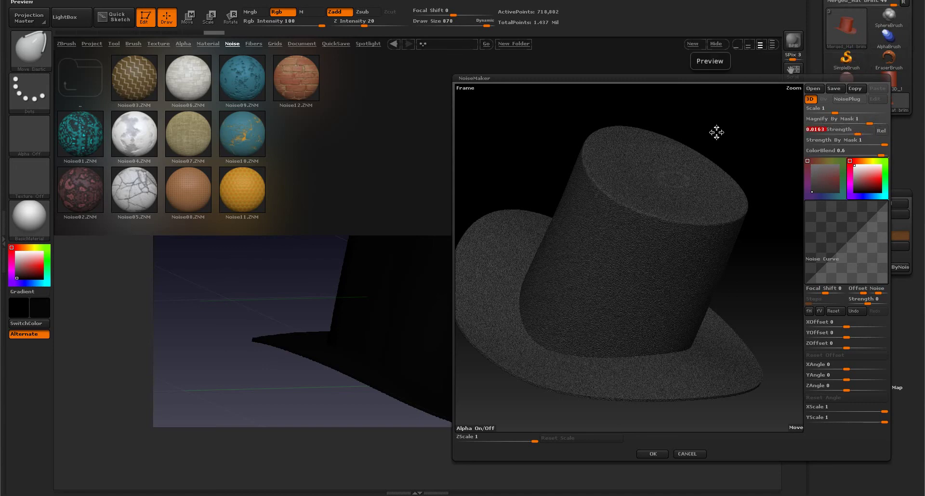
mouse_move(742, 128)
left_mouse_down()
mouse_move(735, 123)
mouse_move(747, 139)
left_mouse_up()
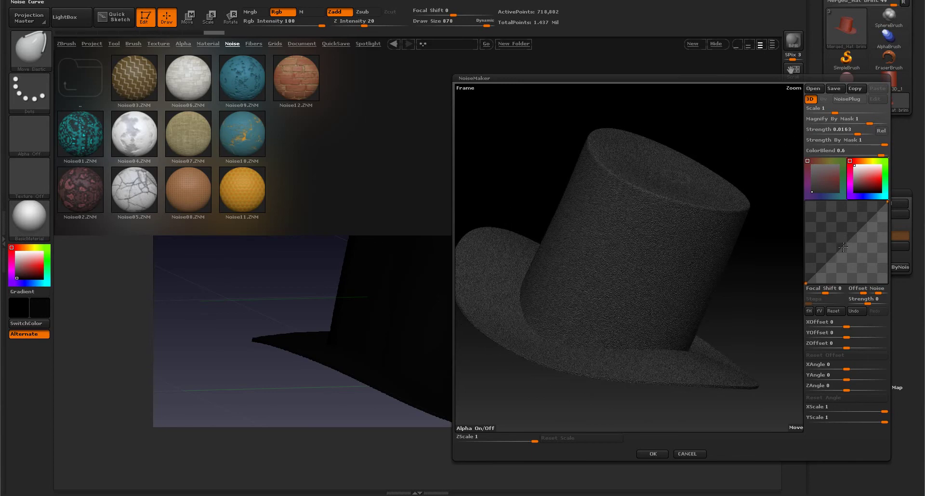
Bend the middle of the noise curve slightly downward and accept the surface noise for the hat.
mouse_move(843, 247)
left_mouse_down()
mouse_move(838, 239)
mouse_move(846, 248)
left_mouse_up()
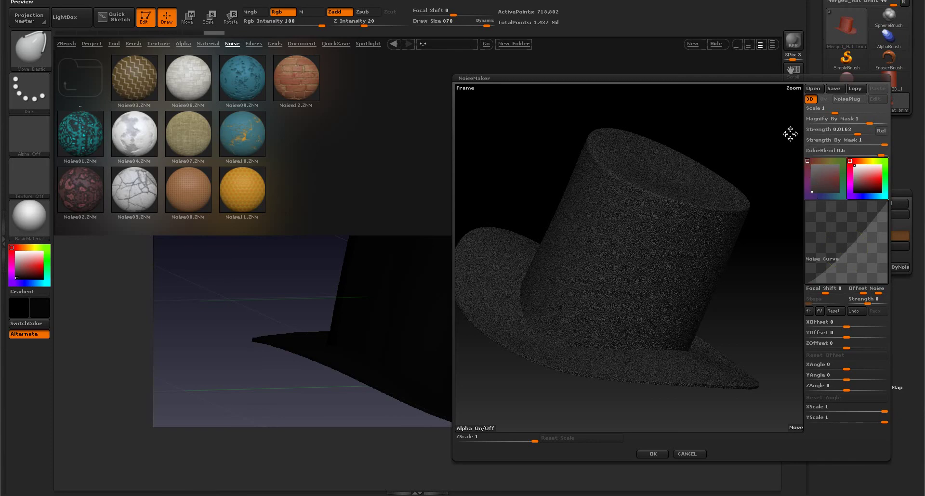
mouse_move(774, 147)
left_mouse_down()
mouse_move(768, 130)
mouse_move(770, 145)
left_mouse_up()
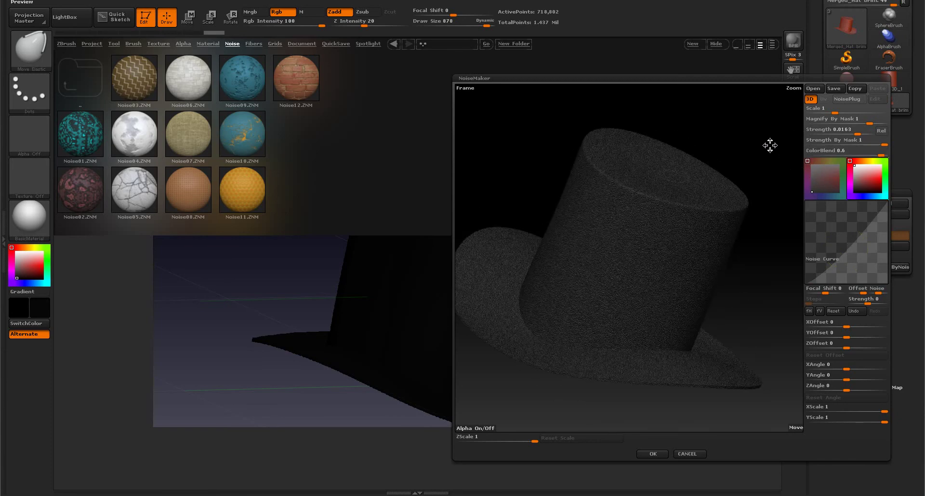
left_click(653, 454)
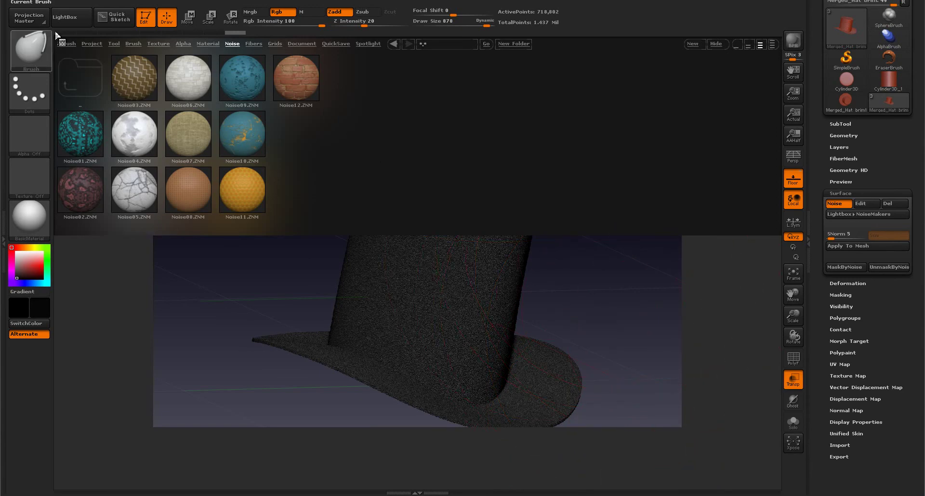
Close LightBox and apply the surface noise to the hat mesh.
left_click(71, 17)
mouse_move(615, 184)
left_mouse_down()
mouse_move(584, 190)
mouse_move(584, 153)
mouse_move(597, 155)
mouse_move(598, 177)
mouse_move(631, 181)
left_mouse_up()
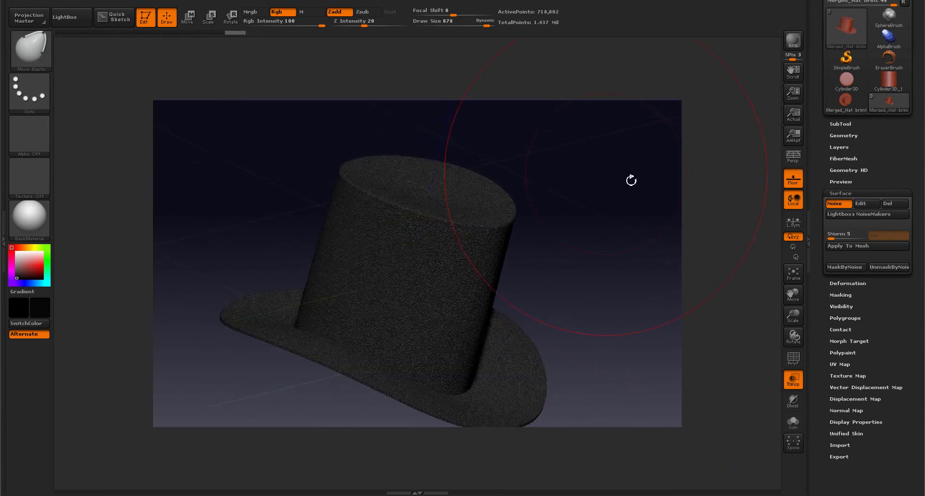
left_click(844, 246)
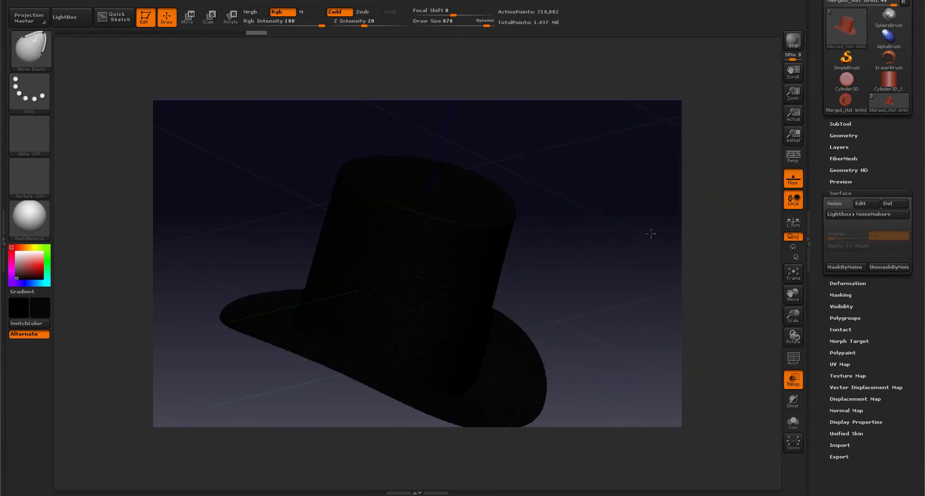
left_click_drag(651, 234, 87, 45)
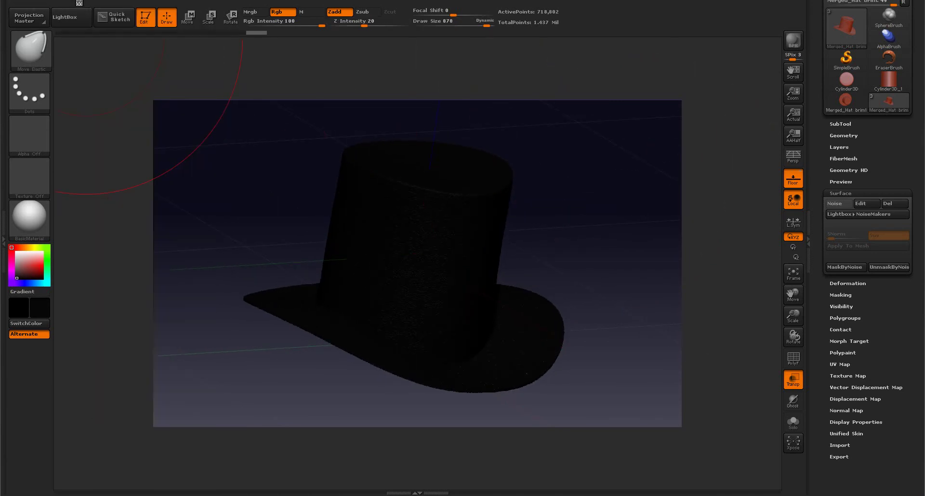
Change the document background to a near-white color sampled from the color picker.
mouse_move(79, 3)
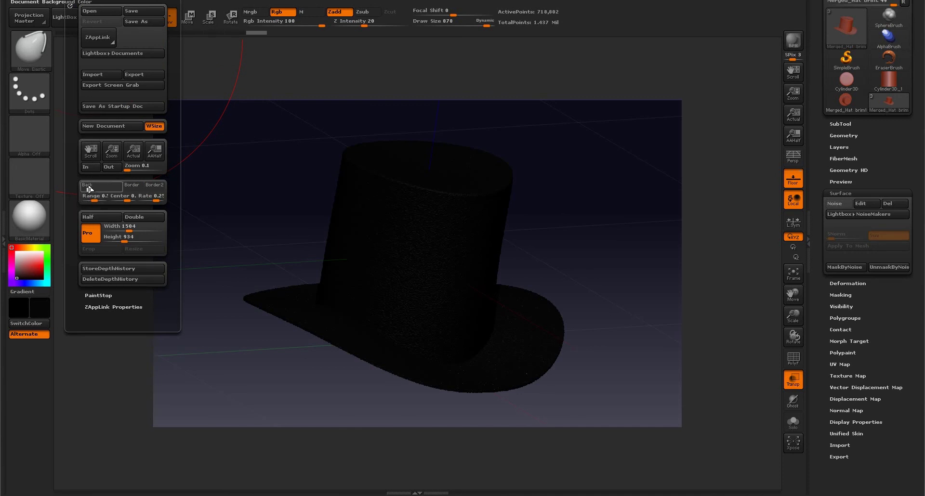
left_click_drag(89, 189, 18, 254)
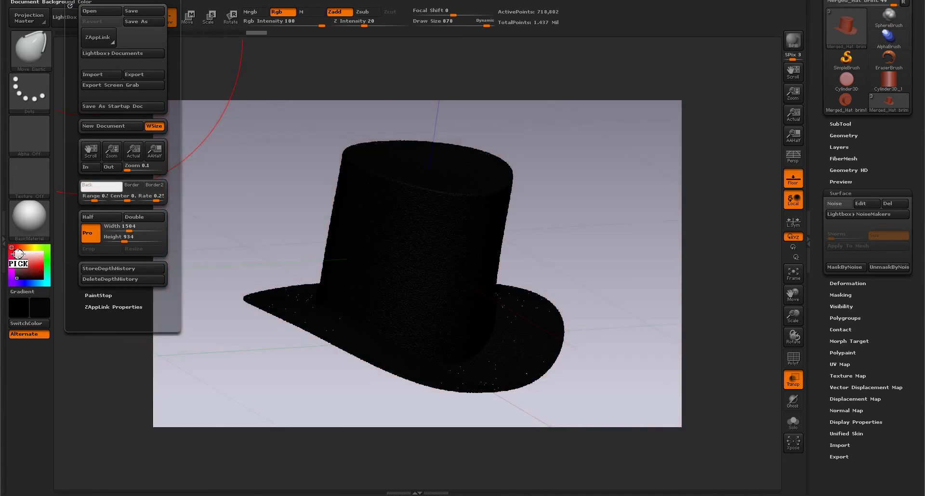
left_click_drag(250, 190, 222, 195)
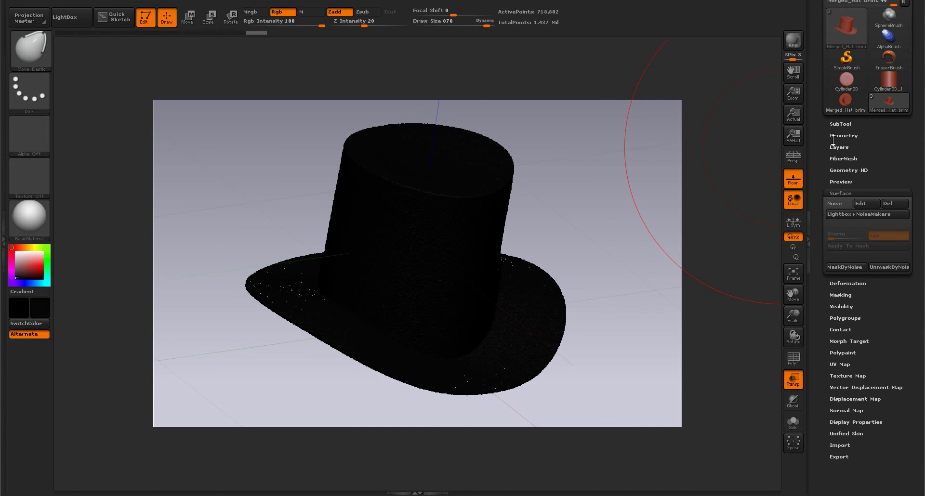
Soften the noise on the hat with a Smooth deformation.
scroll(821, 183, "down", 3)
left_click(836, 234)
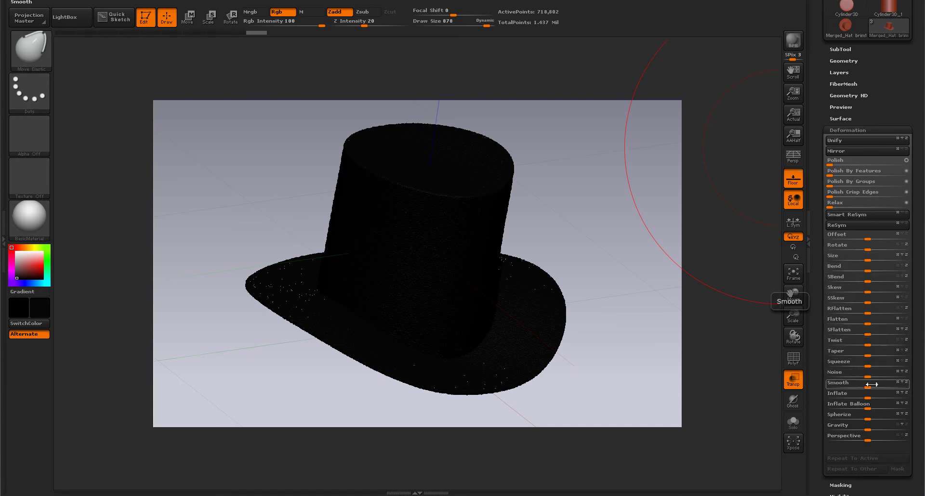
left_click_drag(878, 387, 885, 384)
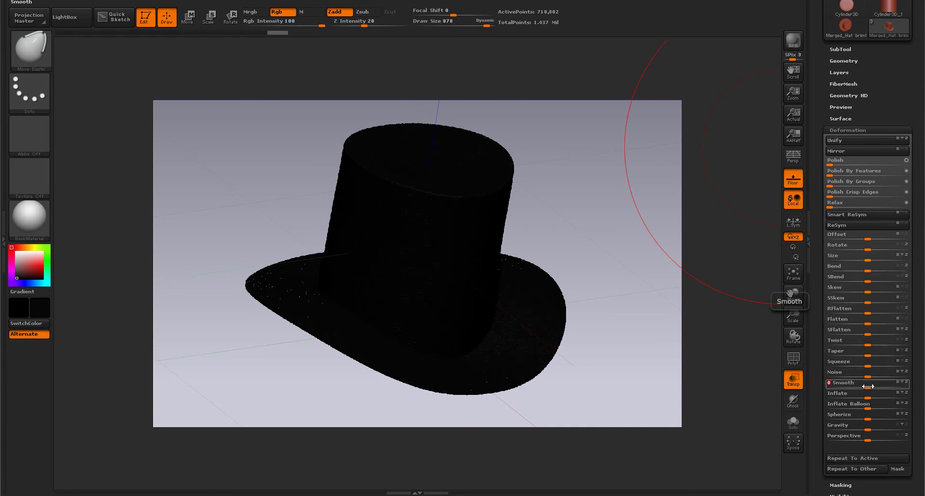
left_click_drag(636, 208, 566, 128)
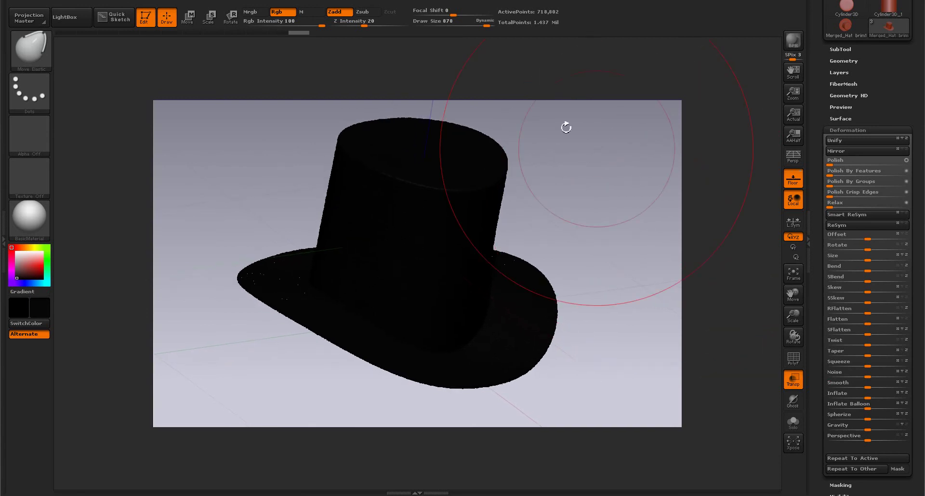
Run a BPR render of the hat and lighten its color from black to very dark grey.
left_click(792, 41)
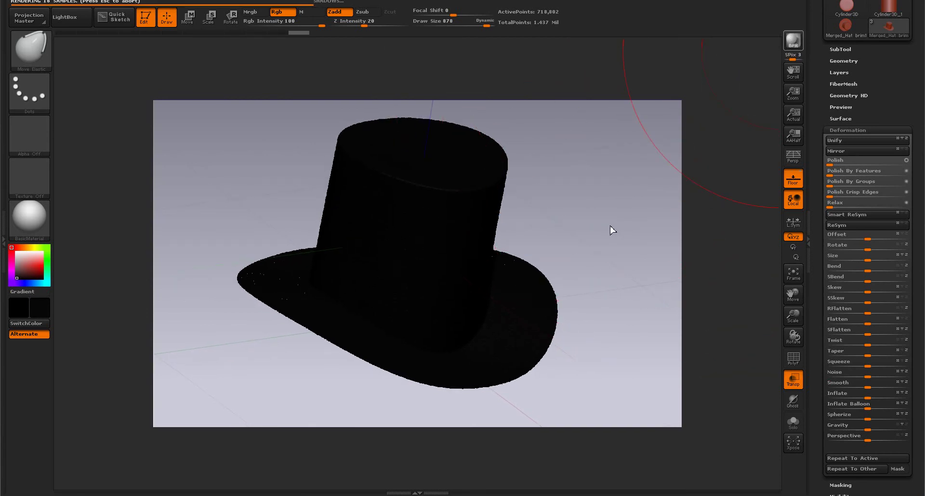
mouse_move(608, 227)
left_mouse_down()
mouse_move(586, 213)
mouse_move(596, 220)
left_mouse_up()
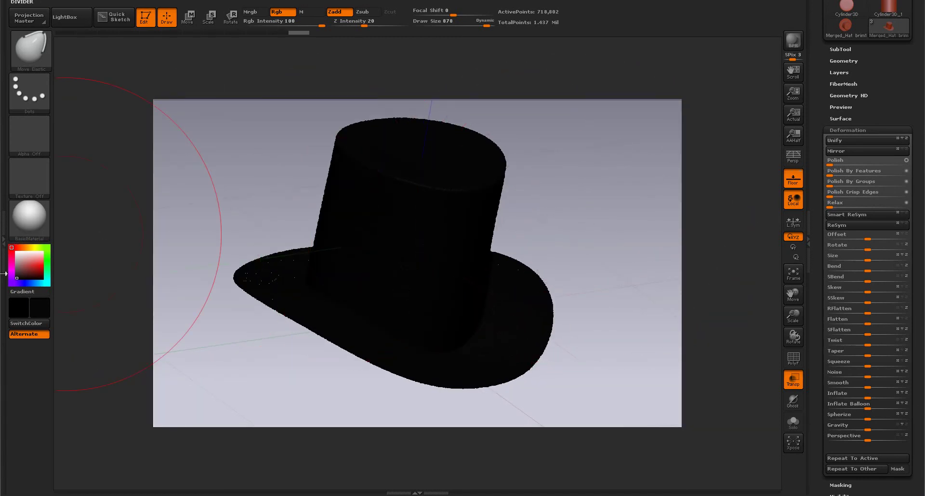
left_click_drag(18, 278, 16, 274)
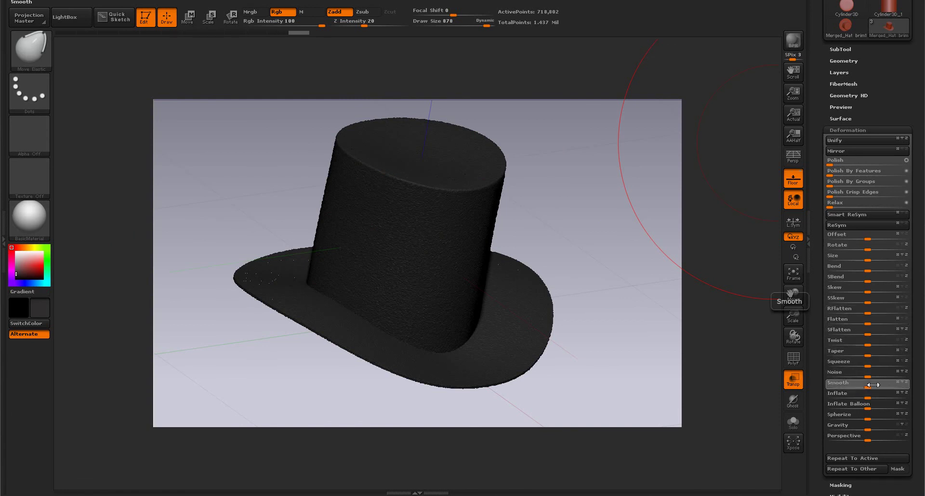
Apply the Smooth deformation two more times to even out the hat's surface noise.
left_click_drag(889, 387, 886, 388)
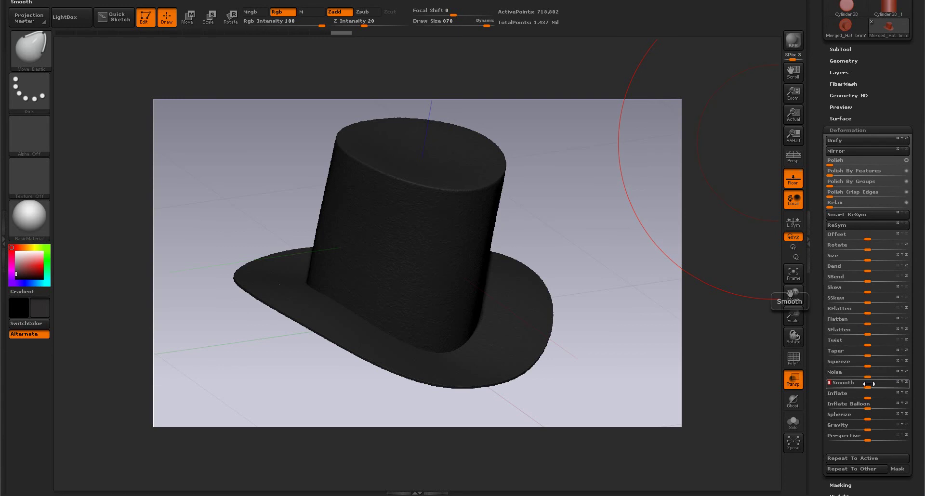
left_click_drag(873, 384, 881, 385)
mouse_move(599, 204)
left_mouse_down()
mouse_move(630, 211)
mouse_move(629, 223)
mouse_move(640, 215)
mouse_move(630, 180)
mouse_move(644, 208)
mouse_move(632, 222)
mouse_move(636, 186)
mouse_move(639, 212)
mouse_move(467, 33)
mouse_move(720, 39)
left_mouse_up()
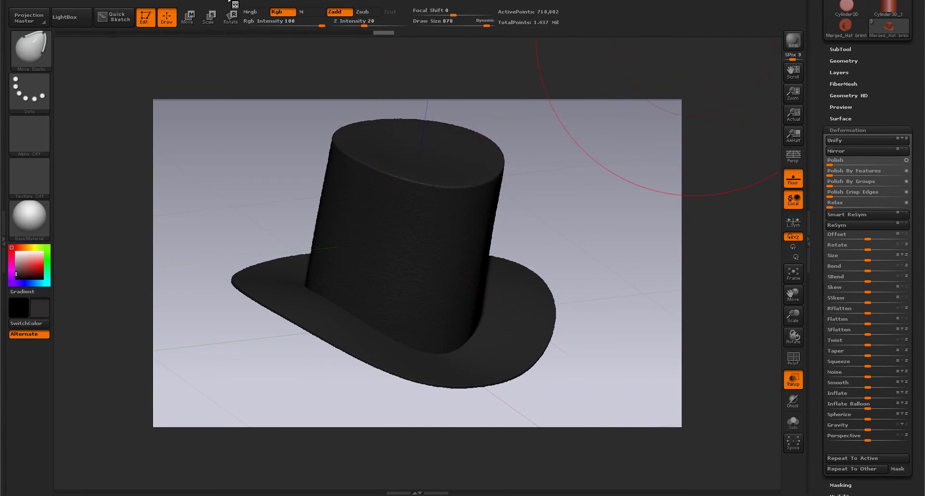
Reposition the main light, switch on a second light, and adjust its direction on the light sphere.
left_click(160, 1)
left_click_drag(189, 31, 181, 34)
left_click(242, 27)
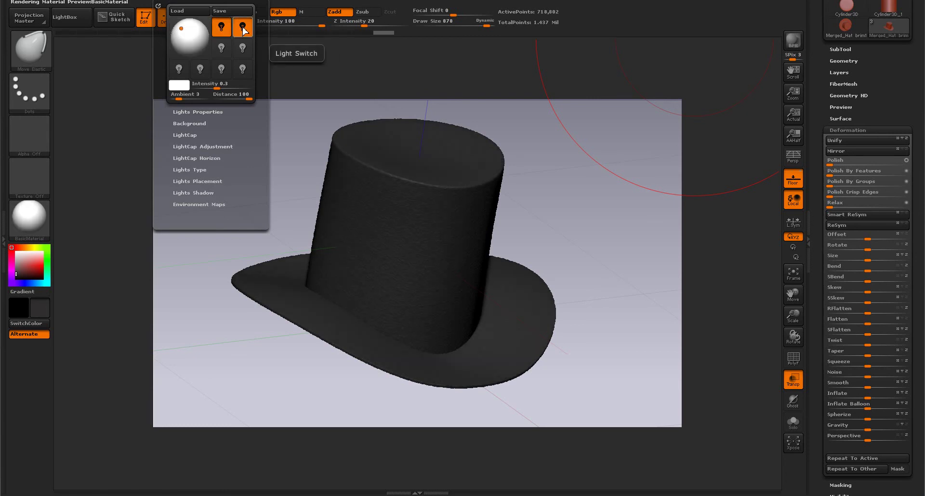
left_click_drag(185, 50, 189, 43)
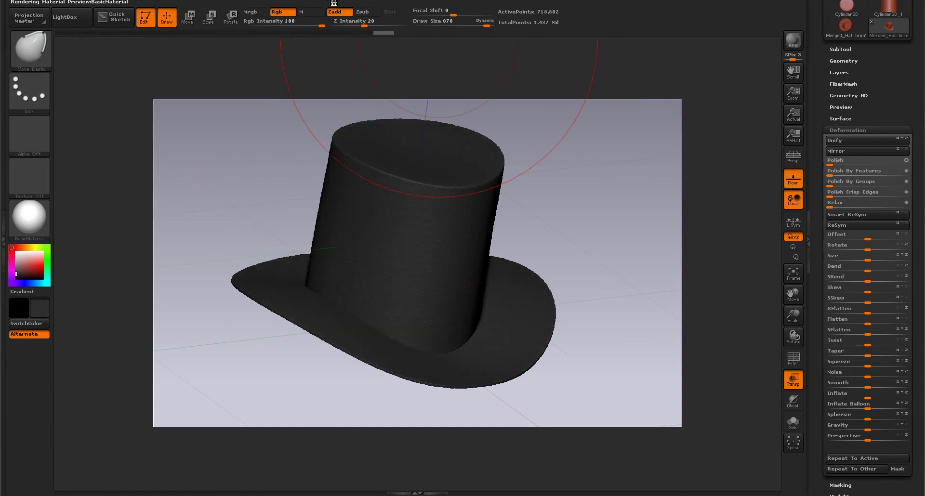
Lower the BPR shadow's FStrength, set Angle to about 4.7 and Blur to 7, and open the render properties.
left_click(315, 3)
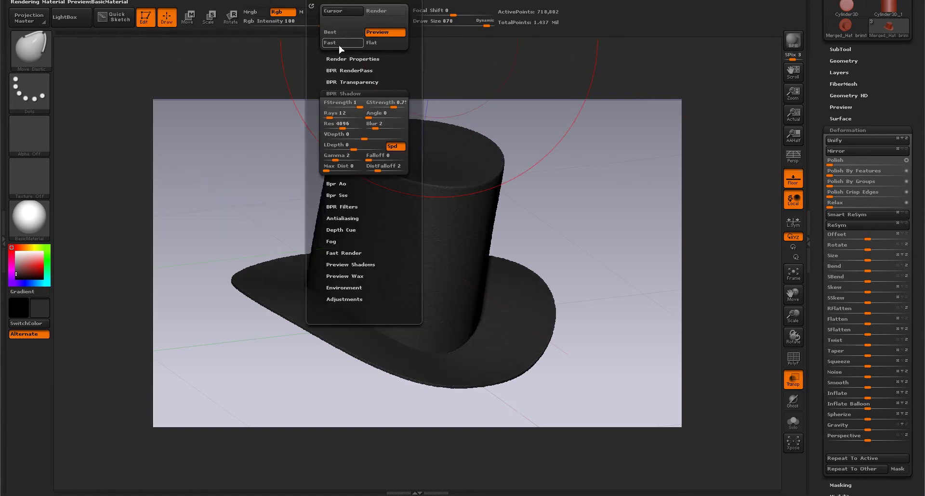
left_click(343, 58)
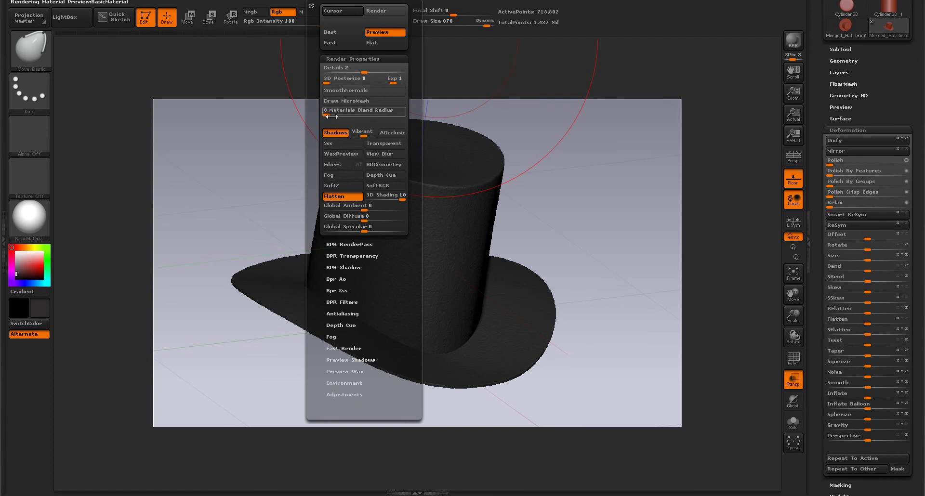
scroll(318, 230, "down", 3)
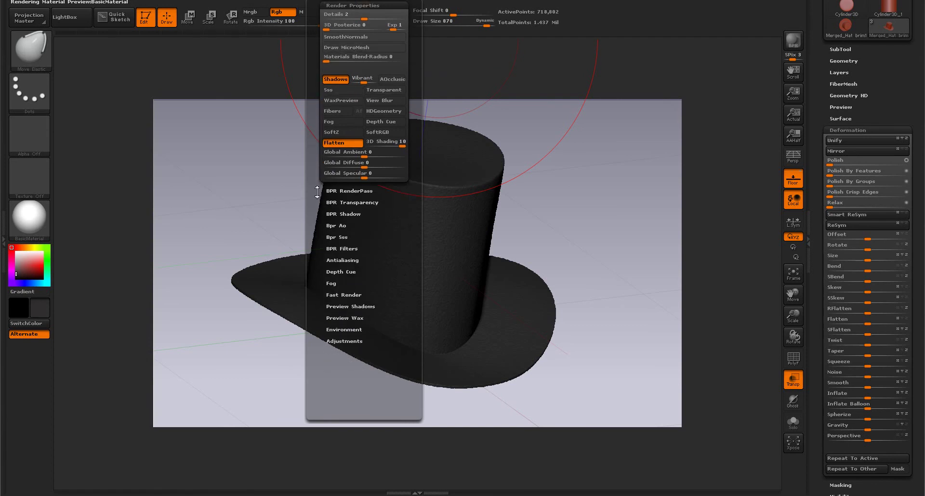
left_click(339, 210)
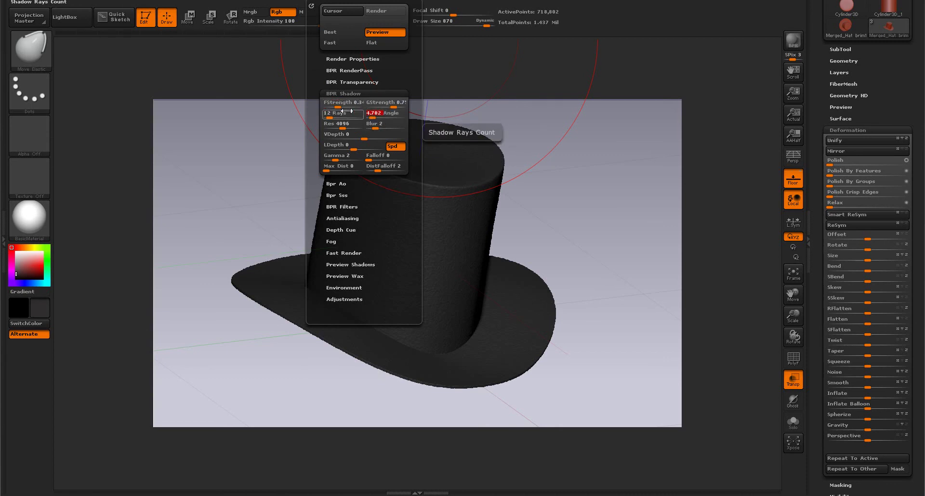
left_click_drag(378, 125, 388, 124)
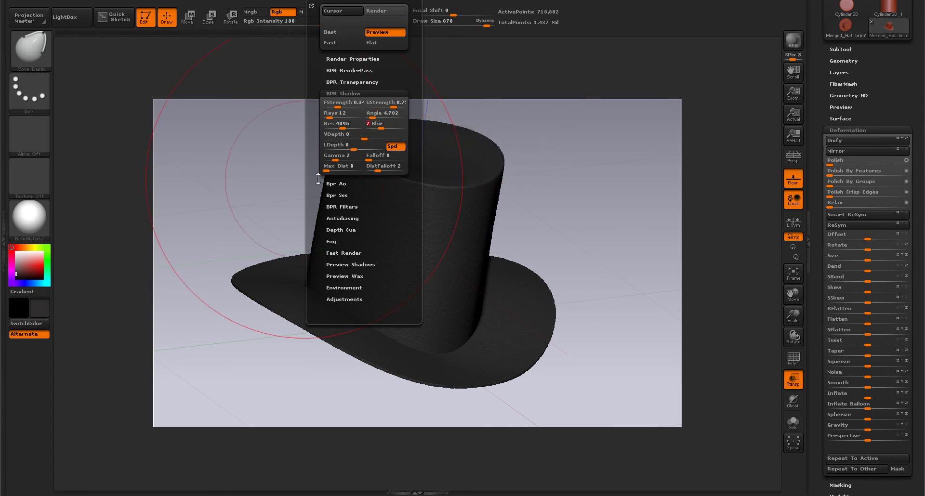
left_click(342, 59)
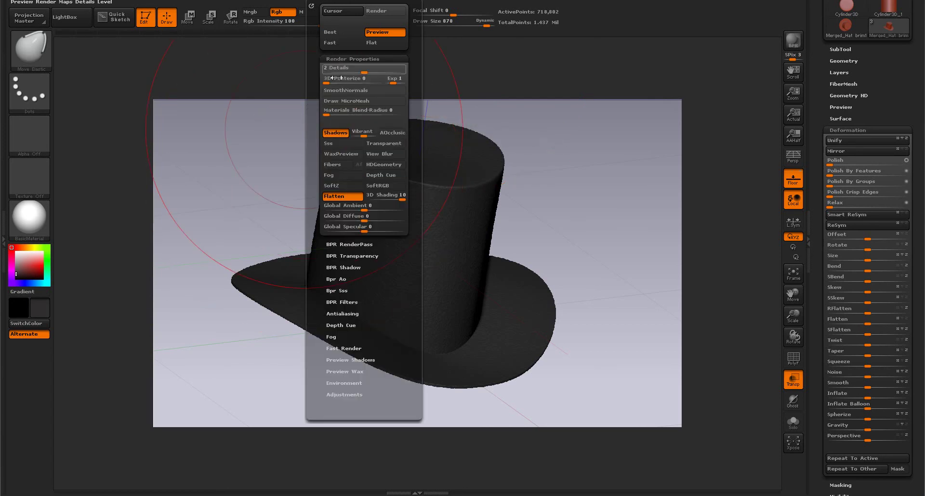